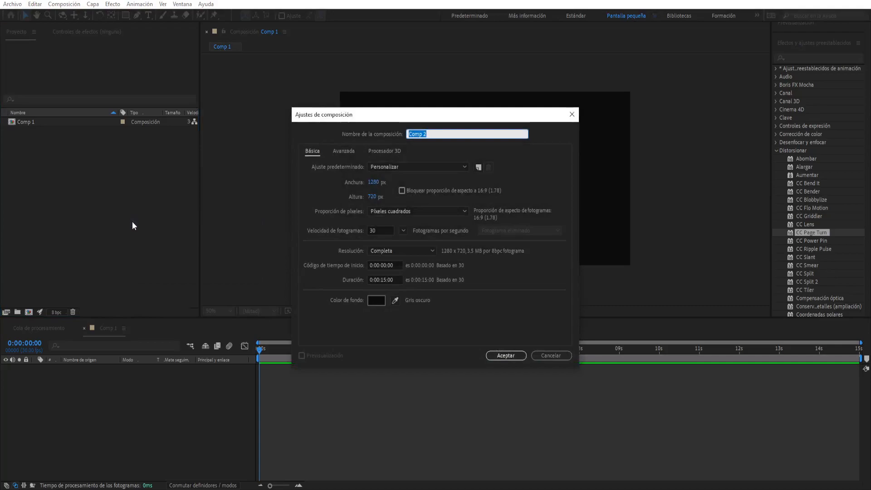
Step: Create a 1280 × 720, 30 fps, 15-second composition named "primera pagina"
type("rimera pagina")
left_click(520, 178)
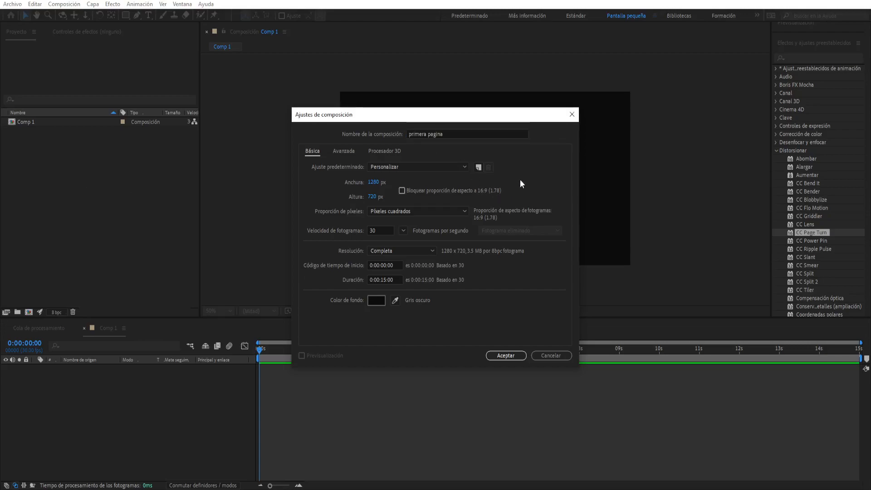
left_click(457, 134)
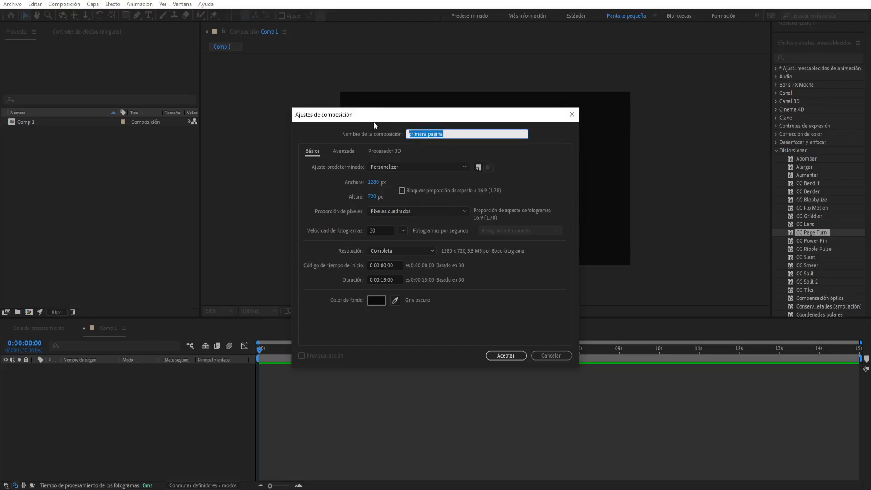
left_click(540, 181)
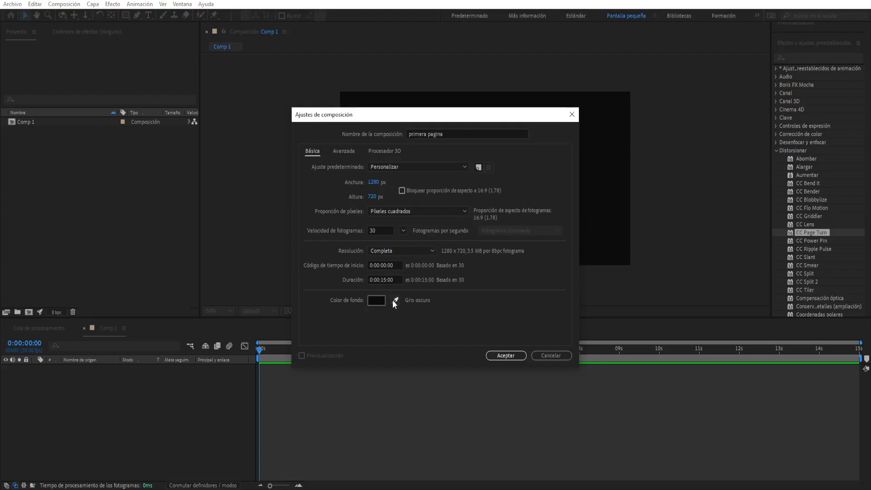
left_click(493, 356)
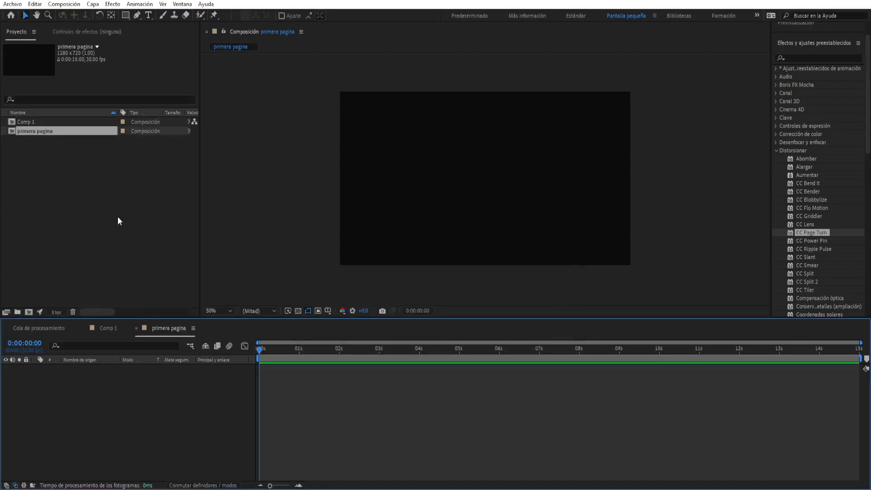
Step: Create another composition with the same settings, named "segunda pagina"
right_click(103, 191)
left_click(119, 197)
left_click(450, 135)
left_click_drag(423, 132, 398, 132)
type("segunda pagina")
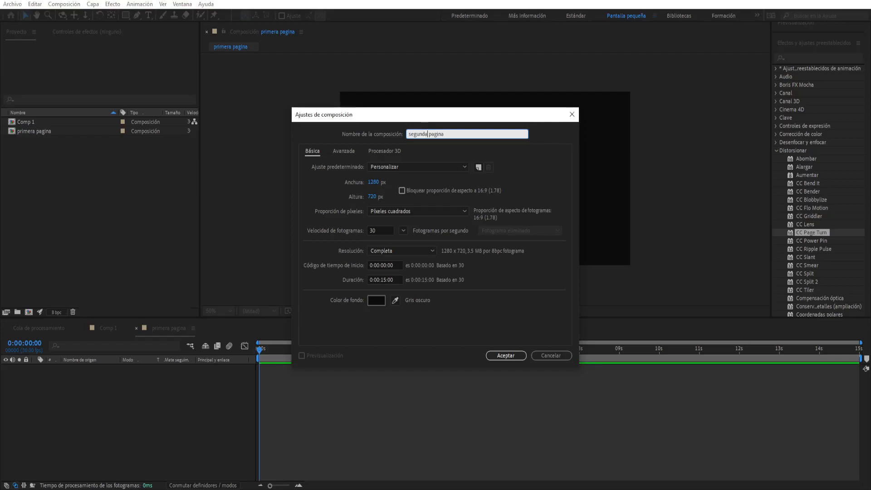
left_click(504, 356)
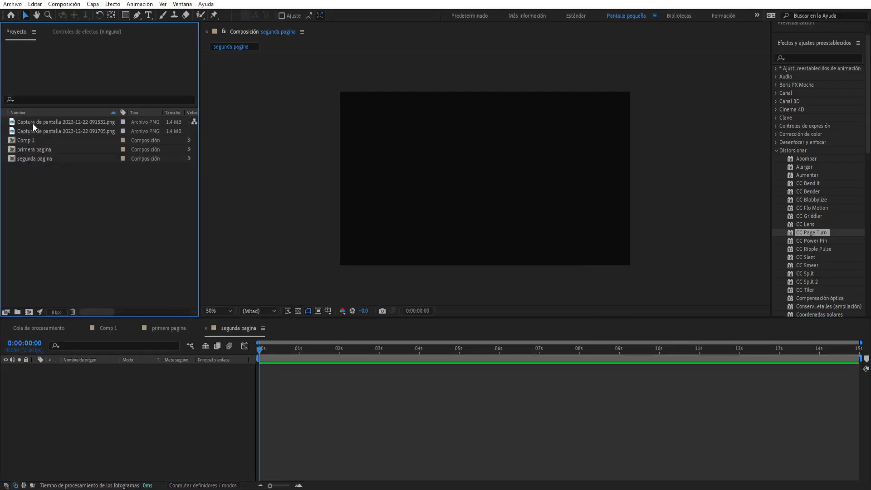
Step: Place the 091532 screenshot in the primera pagina composition and the 091705 screenshot in segunda pagina
left_click(33, 124)
left_click(37, 129)
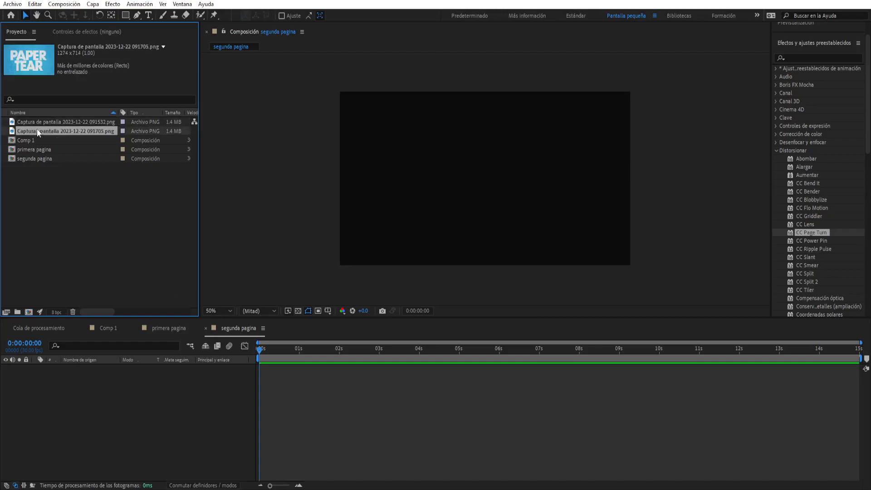
left_click(42, 121)
left_click_drag(43, 122, 52, 158)
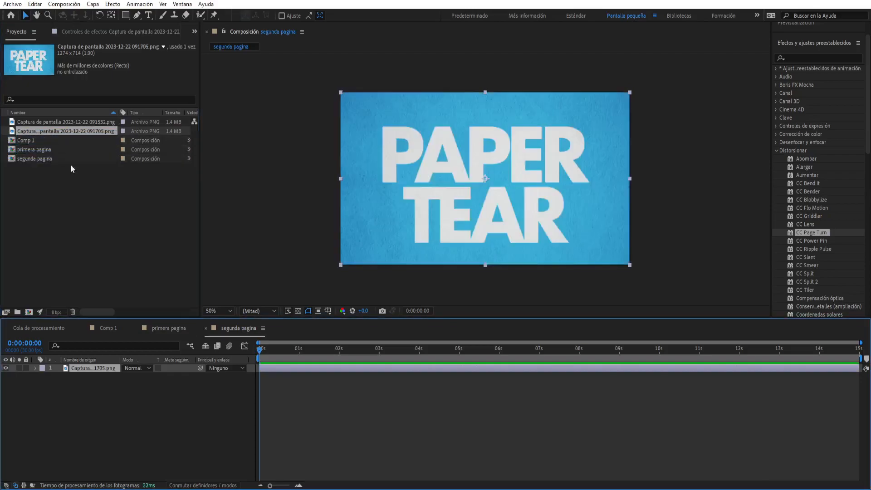
Step: Close the segunda pagina and primera pagina timelines to return to Comp 1
left_click(205, 328)
left_click(136, 328)
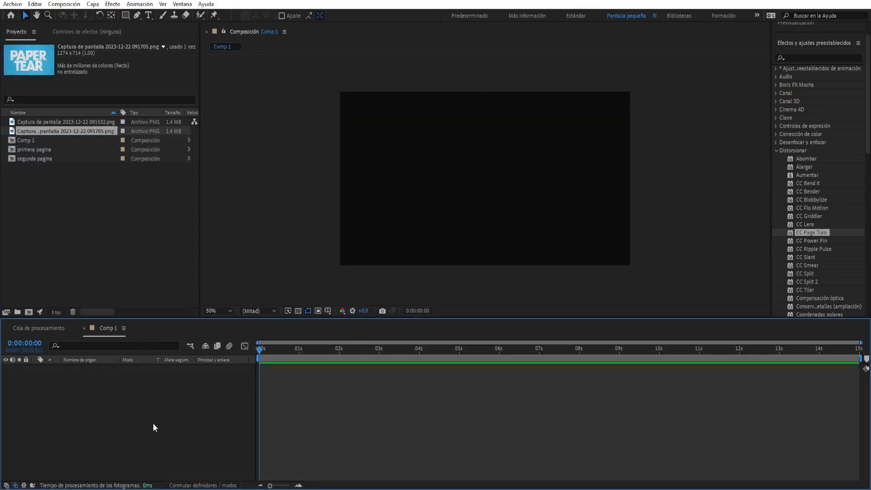
left_click(118, 283)
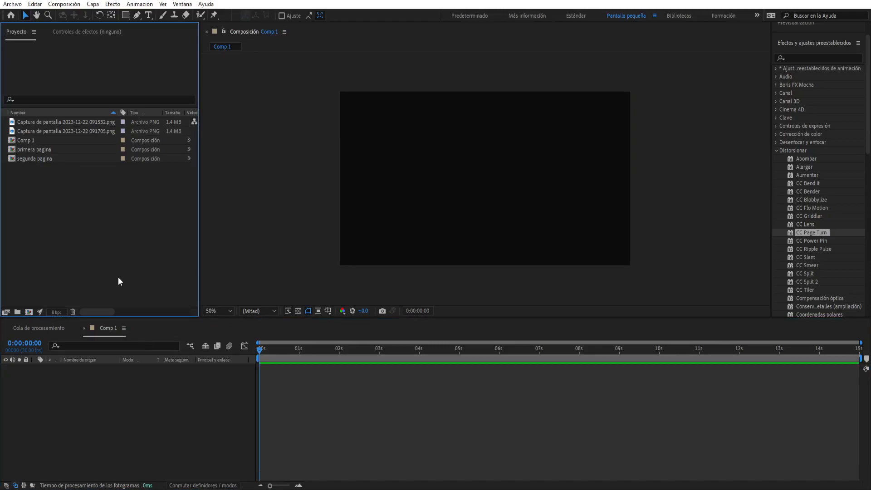
Step: Add the primera pagina composition to Comp 1 and place segunda pagina on the layer below it
left_click(28, 148)
left_click_drag(28, 148, 33, 383)
left_click_drag(36, 158, 107, 315)
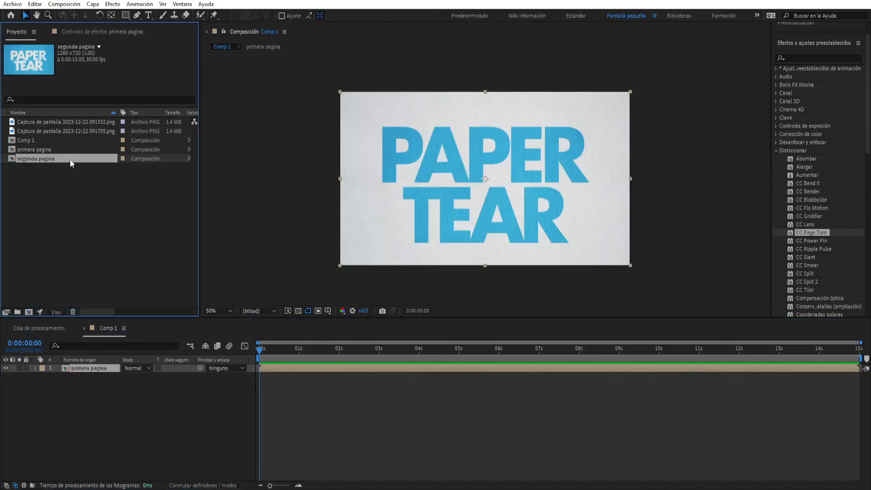
left_click_drag(70, 159, 111, 388)
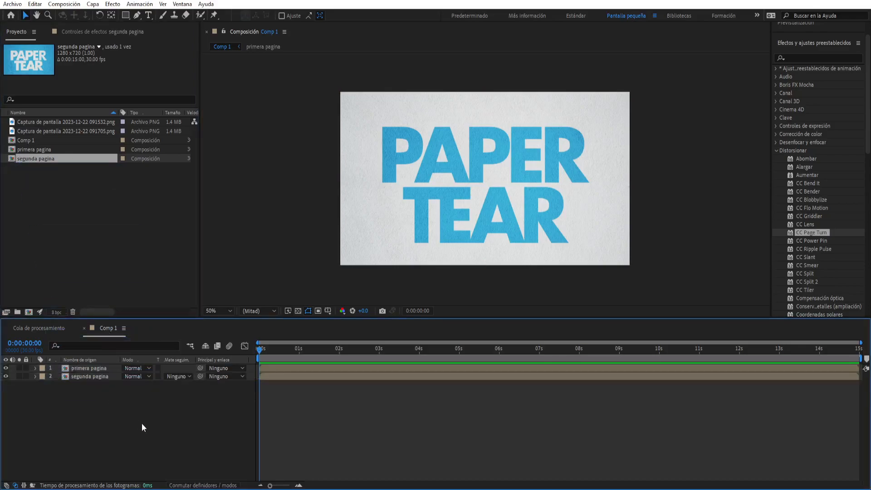
Step: Inside primera pagina, hide the screenshot layer and create a white 1280 × 720 solid above it
double_click(105, 368)
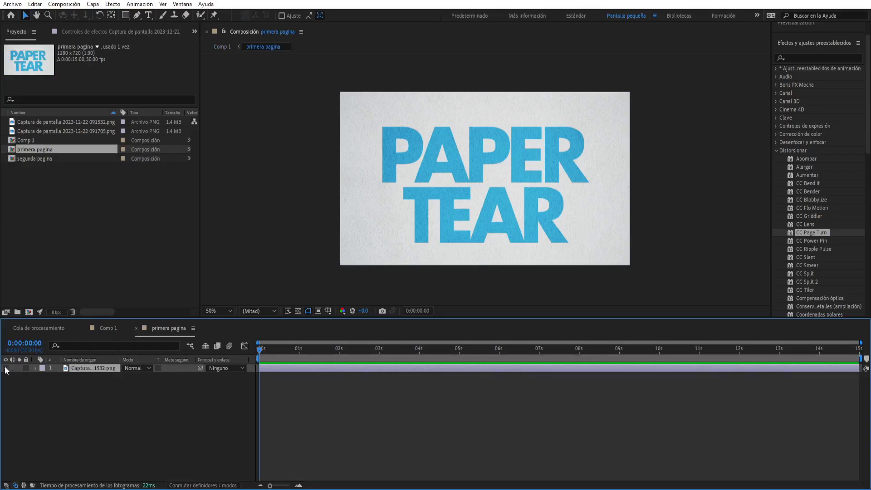
left_click(6, 368)
right_click(135, 410)
mouse_move(151, 297)
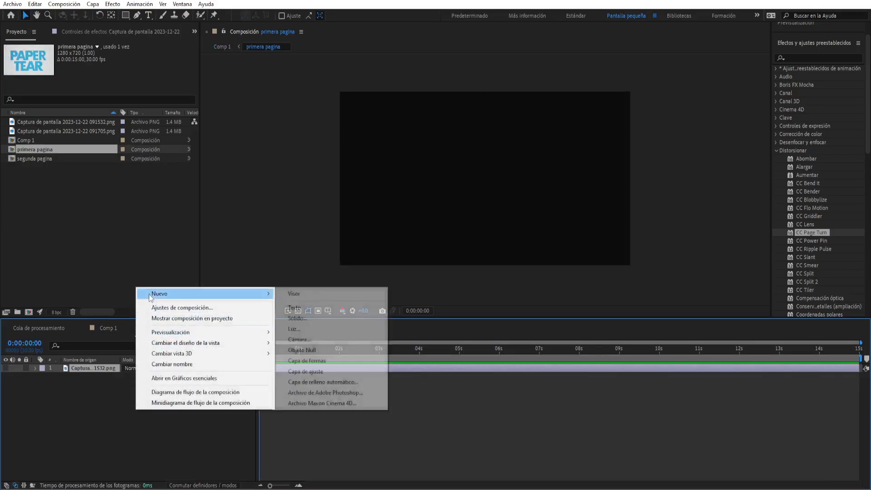
left_click(297, 318)
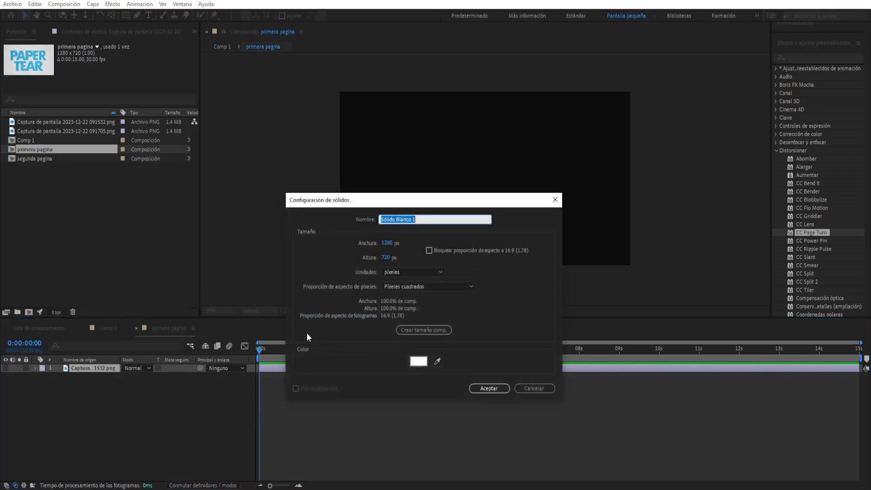
left_click(475, 386)
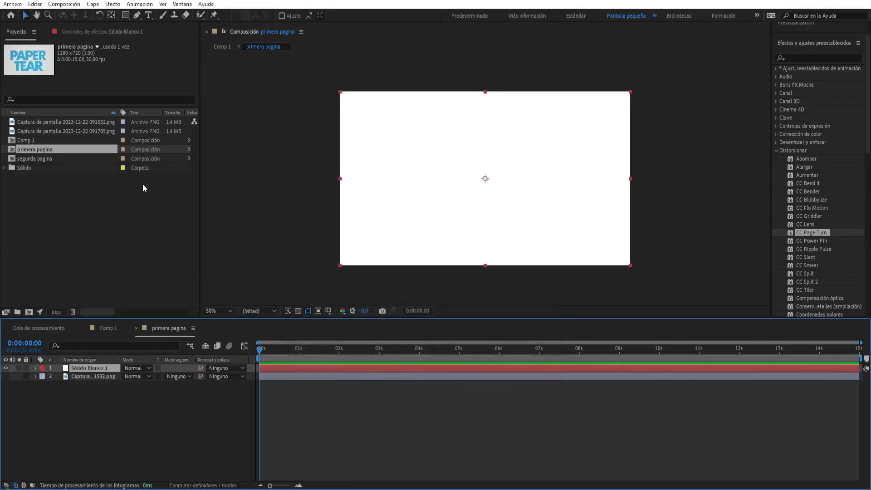
Step: Draw a closed Pen mask around the upper half of the white solid, with a jagged zigzag edge across the middle of the frame
left_click(137, 15)
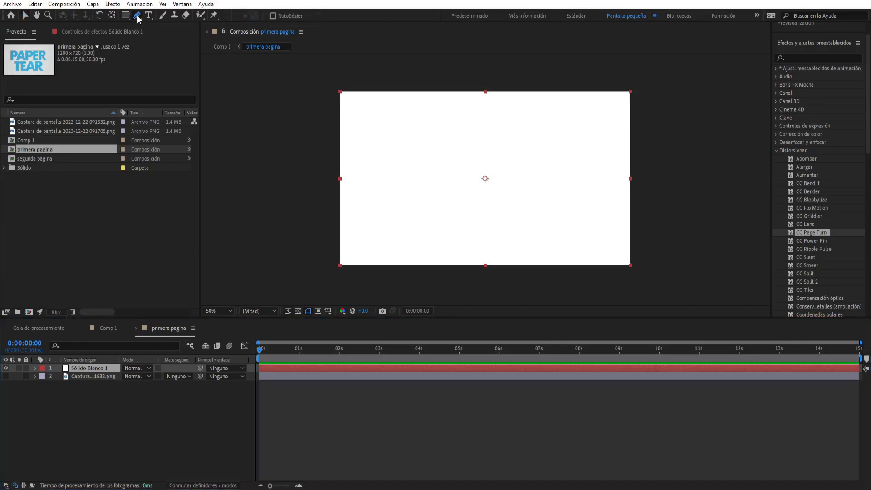
left_click(217, 311)
left_click(217, 325)
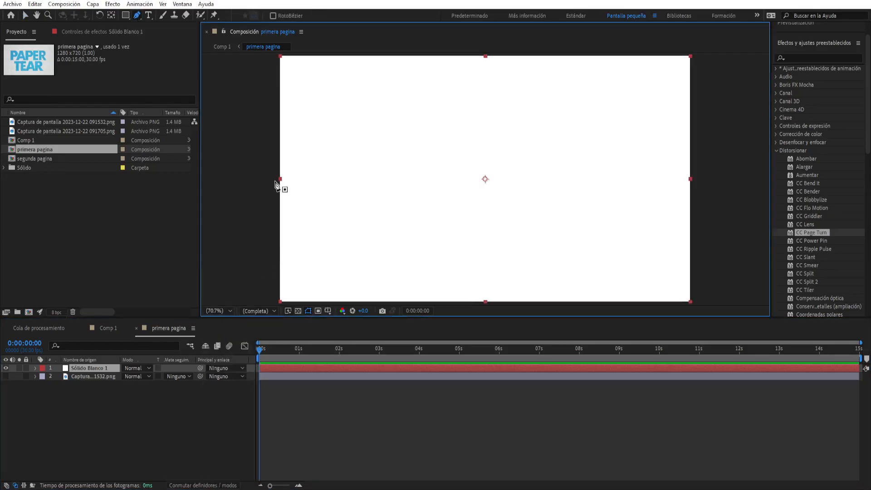
left_click_drag(279, 179, 291, 168)
left_click(301, 180)
left_click(309, 169)
left_click(314, 179)
left_click(321, 169)
left_click(329, 179)
left_click(341, 169)
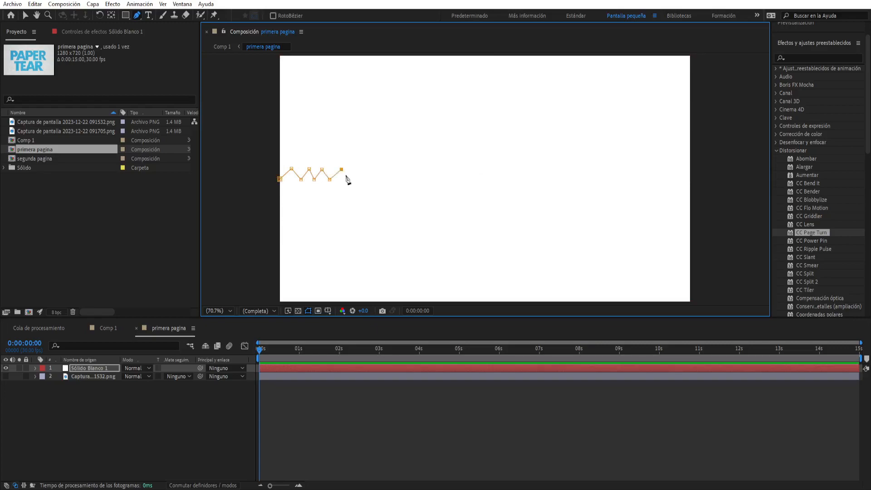
left_click(348, 176)
left_click(358, 163)
left_click(365, 176)
left_click(376, 171)
left_click(382, 183)
left_click(390, 171)
left_click(398, 184)
left_click(407, 176)
left_click(412, 186)
left_click(425, 183)
left_click(430, 190)
left_click(444, 181)
left_click(451, 190)
left_click(456, 180)
left_click(463, 185)
left_click(471, 168)
left_click(482, 183)
left_click(486, 170)
left_click(500, 171)
left_click(503, 185)
key("ctrl+z")
key("ctrl+z")
left_click(505, 169)
left_click(516, 182)
left_click(525, 170)
left_click(529, 183)
left_click(546, 158)
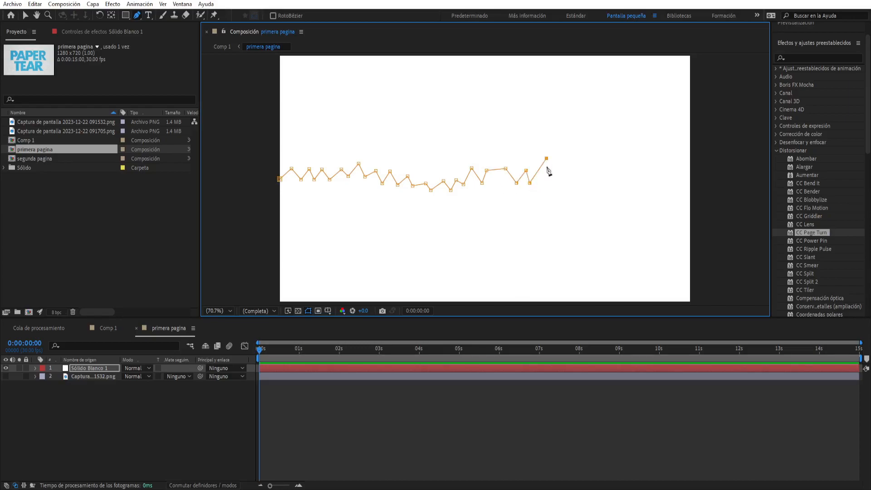
key("ctrl+z")
left_click(540, 169)
left_click(554, 163)
left_click(568, 168)
left_click(573, 179)
left_click(584, 169)
left_click(592, 183)
left_click(598, 173)
left_click(605, 183)
left_click(615, 175)
left_click(625, 182)
left_click(632, 175)
left_click(642, 183)
left_click(647, 176)
left_click(656, 179)
left_click(656, 169)
left_click(665, 173)
left_click(667, 158)
left_click(677, 171)
left_click(685, 165)
left_click(691, 173)
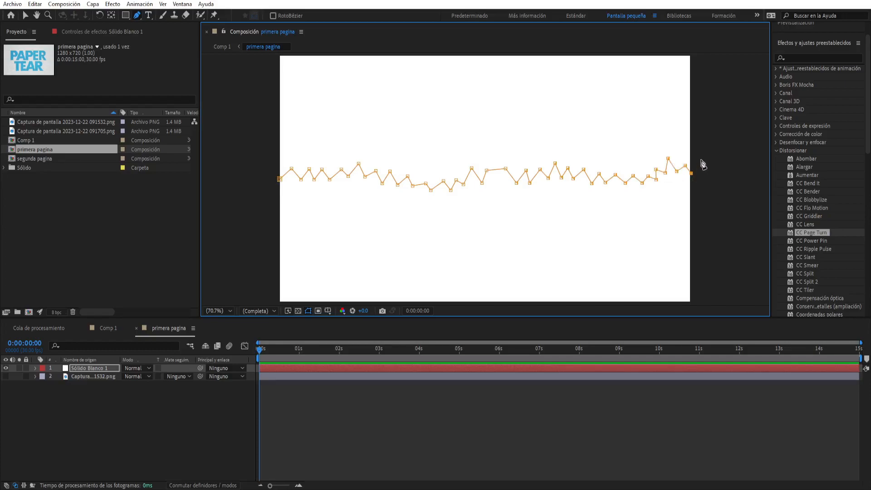
left_click_drag(697, 70, 704, 98)
left_click(701, 82)
left_click(288, 82)
left_click(287, 207)
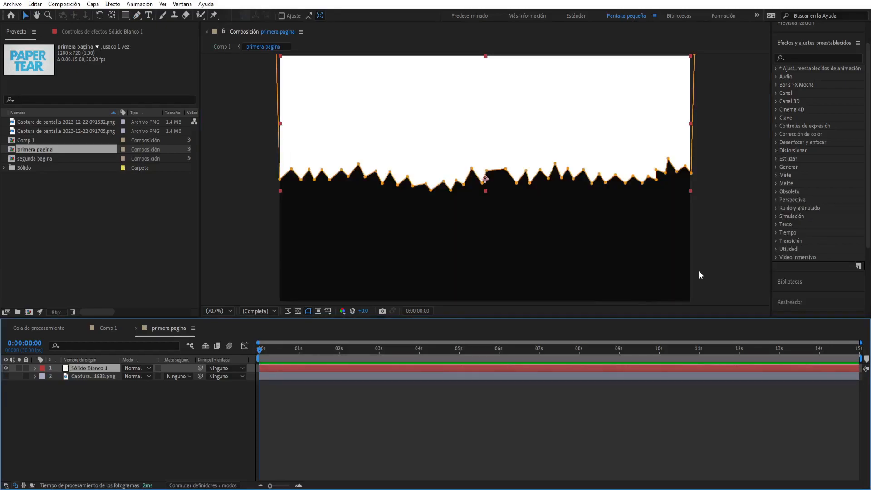
Step: Find the Bordes rugosos effect and apply it to the masked white solid
left_click(819, 58)
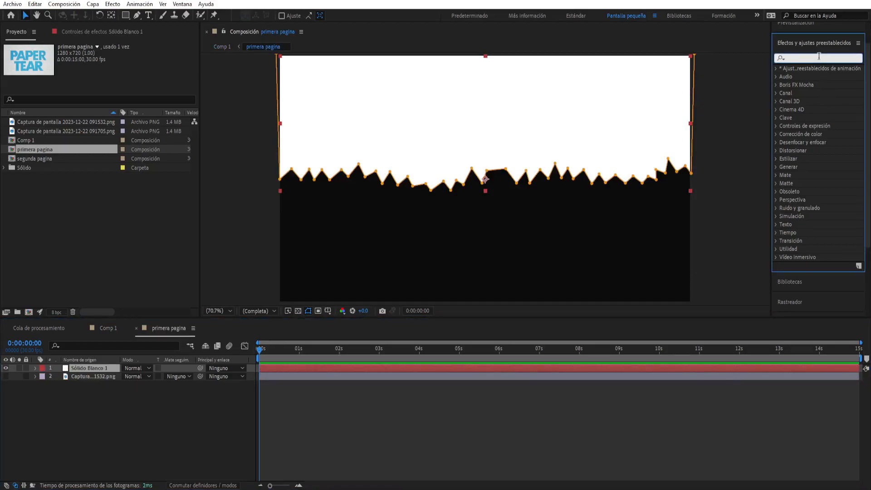
type("rugos")
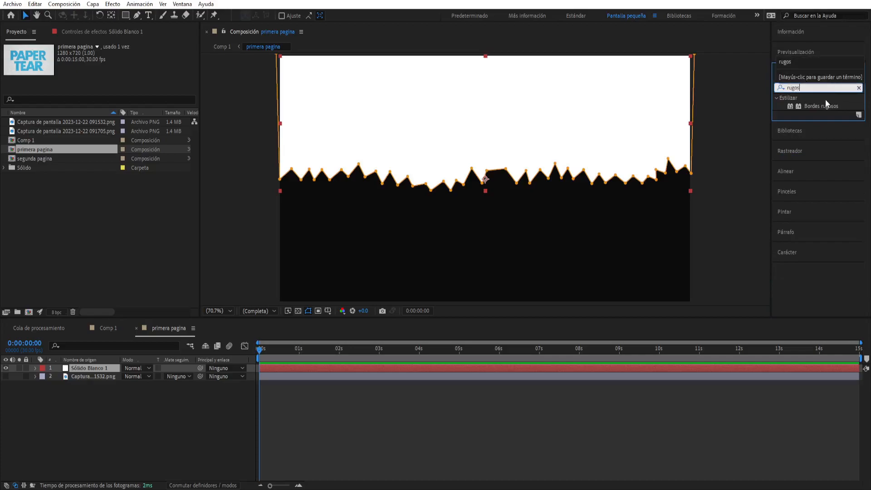
left_click_drag(821, 106, 564, 126)
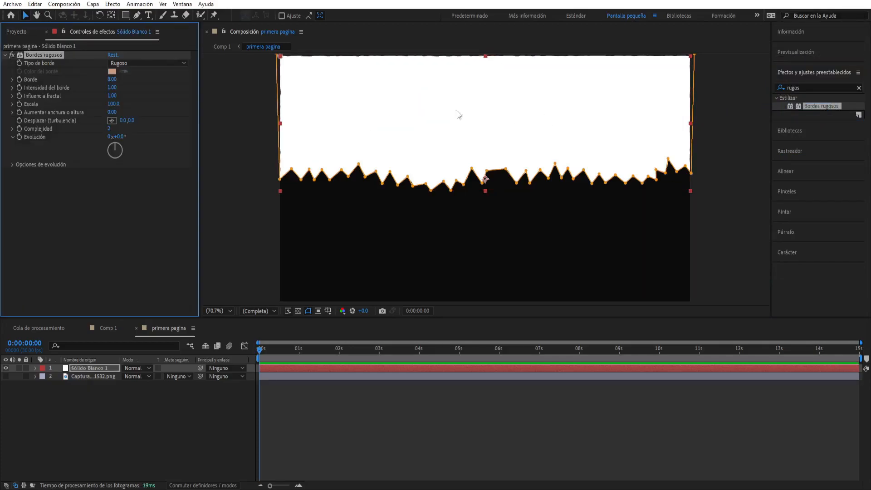
Step: In Bordes rugosos, set Borde to 50, Escala to 200 and Complejidad to 10
left_click(112, 80)
type("50")
left_click(148, 107)
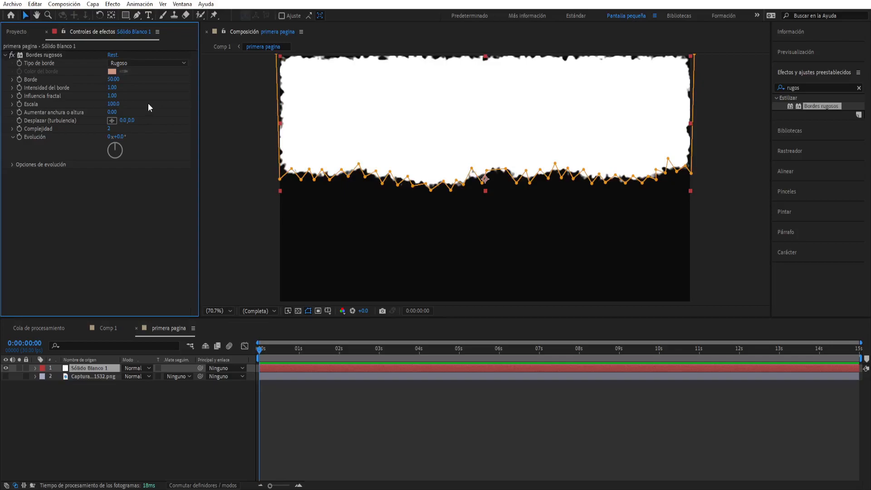
left_click(114, 104)
type("200")
left_click(148, 118)
left_click(109, 128)
type("10")
left_click(167, 131)
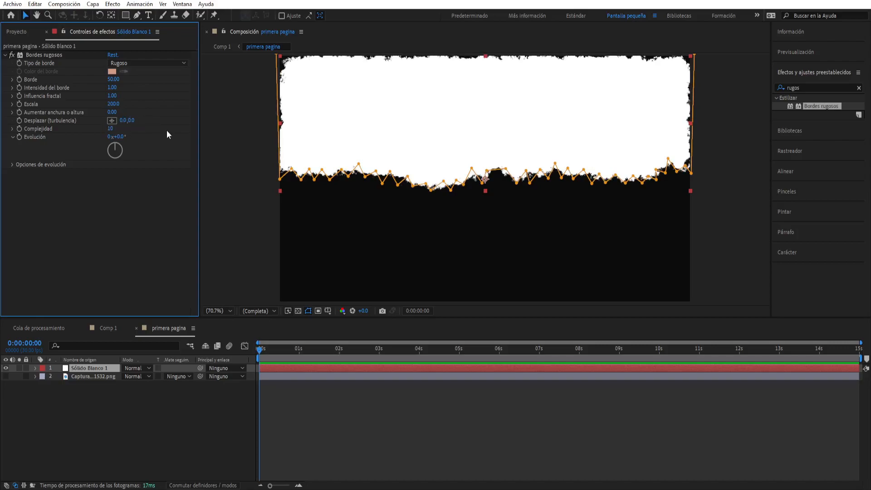
left_click(238, 210)
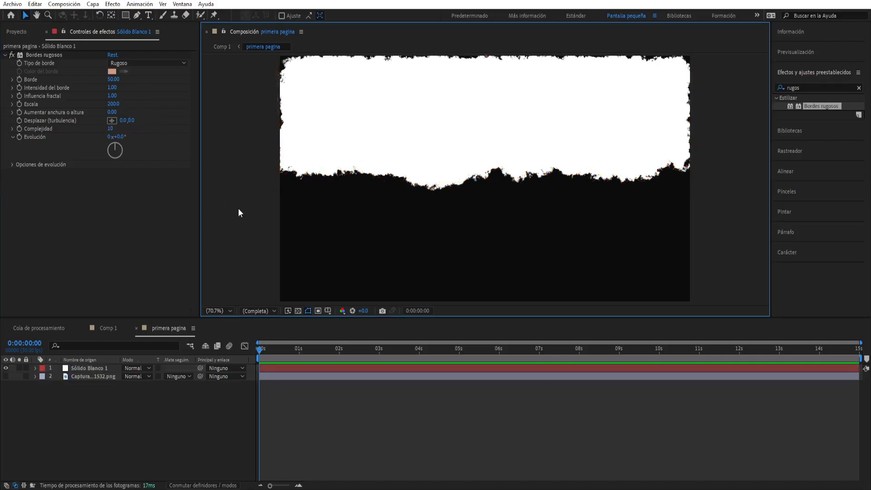
Step: Set the effect's Intensidad del borde to 5
left_click_drag(113, 89, 324, 87)
left_click(110, 87)
type("5")
key("Return")
left_click(211, 179)
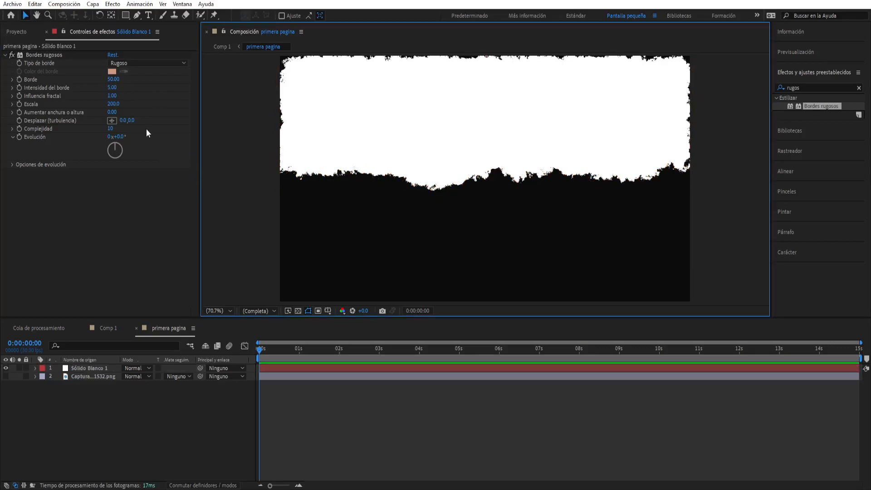
Step: Try different Influencia fractal and Escala values on the rough edge, undoing each change
left_click_drag(113, 96, 359, 102)
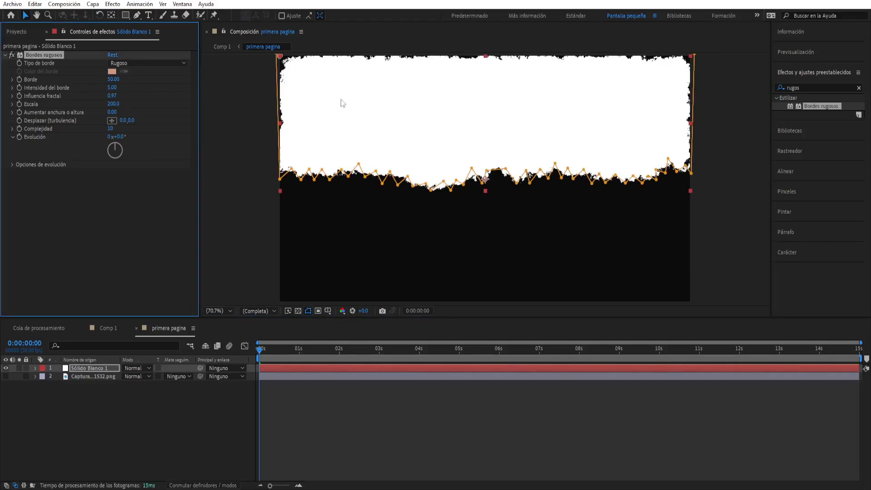
key("ctrl+z")
left_click_drag(120, 103, 266, 114)
key("ctrl+z")
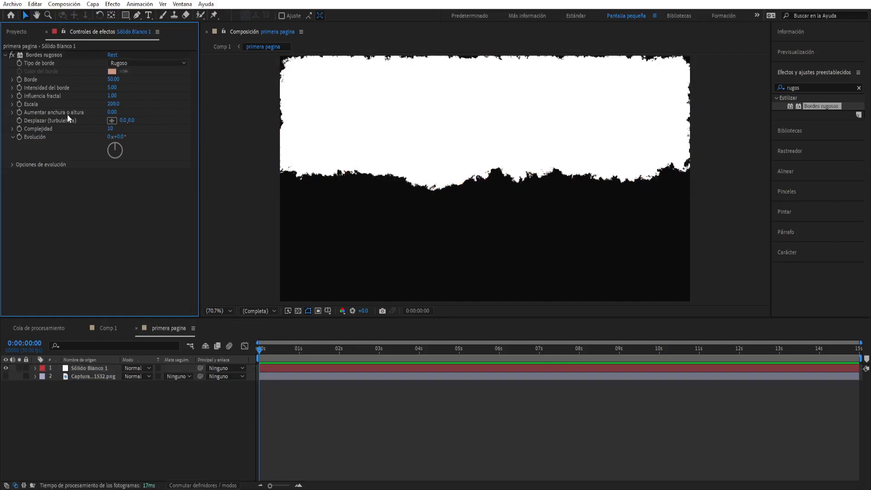
Step: Try an Escala of 182 on the torn edge, check the look and undo it
mouse_move(112, 103)
left_mouse_down()
mouse_move(128, 102)
mouse_move(105, 103)
left_mouse_up()
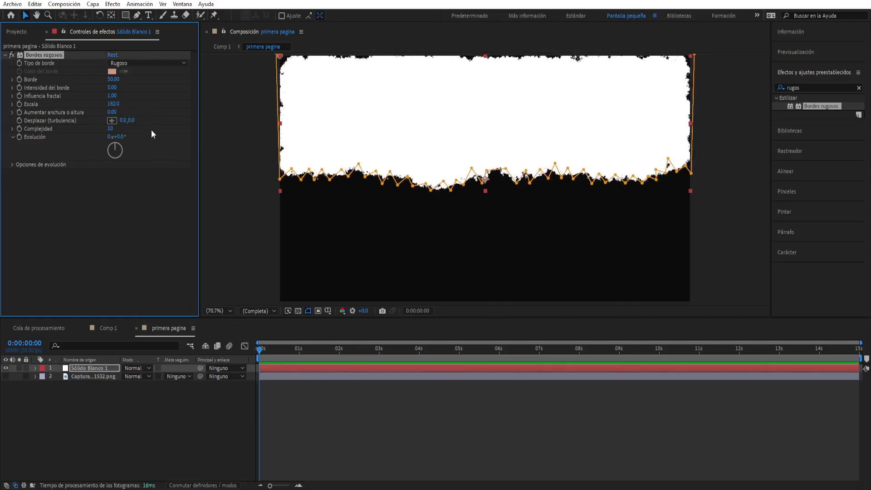
left_click(151, 130)
left_click(244, 178)
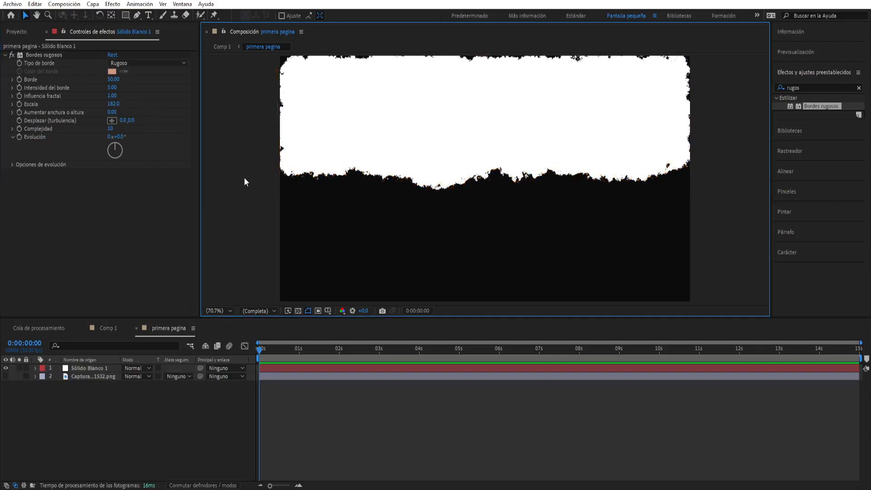
key("ctrl+z")
Step: Raise Intensidad del borde to 10 and reduce Borde to 33.90 for the torn edge
left_click_drag(112, 88, 865, 100)
left_click(154, 108)
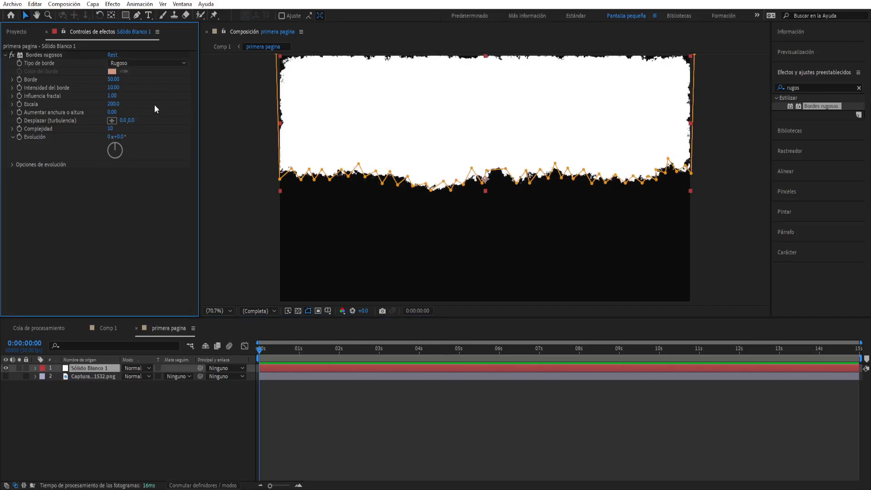
left_click_drag(117, 80, 41, 91)
left_click(91, 245)
left_click(215, 214)
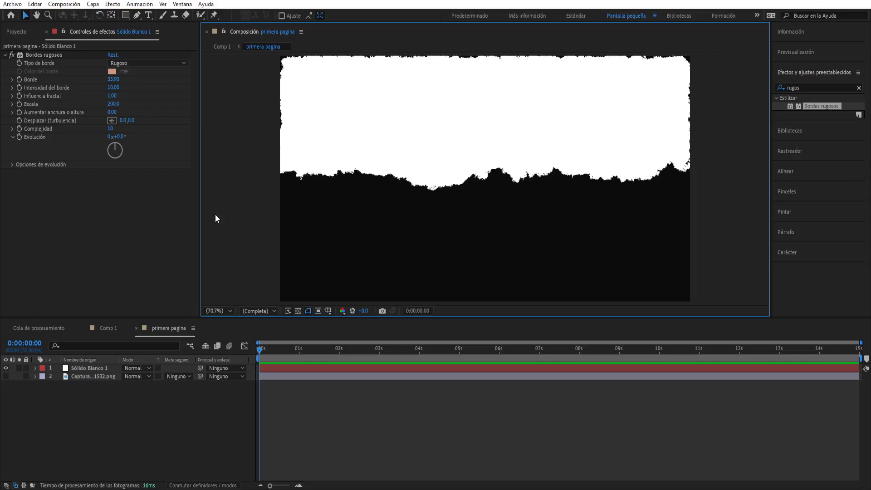
Step: Scale the Sólido Blanco 1 layer to 102% so its rough outer edges fall outside the frame
left_click(110, 368)
key("s")
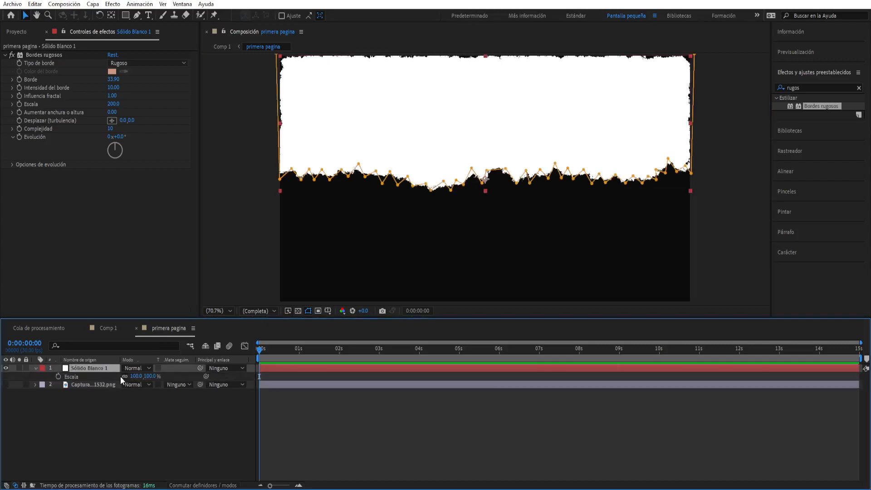
left_click_drag(136, 376, 134, 377)
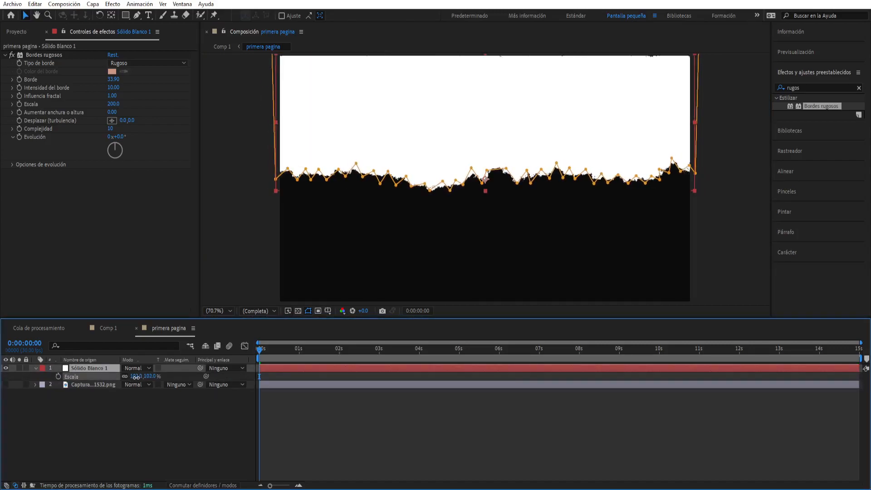
left_click(133, 396)
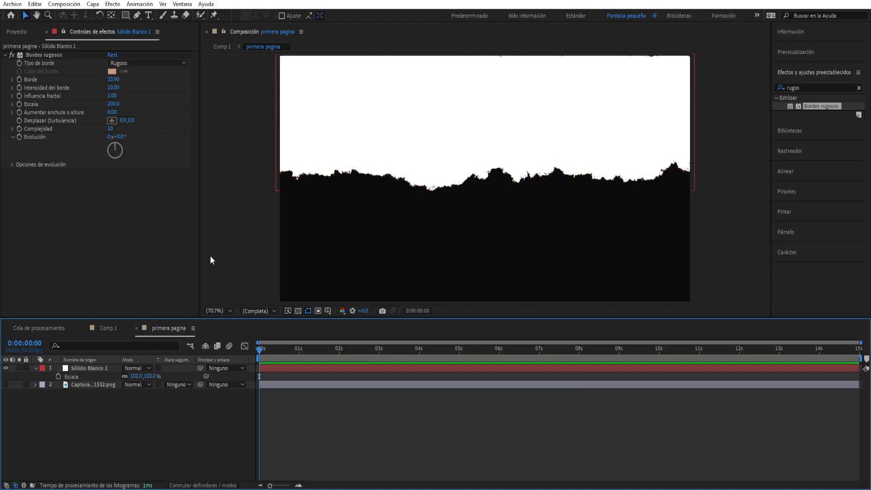
left_click(35, 368)
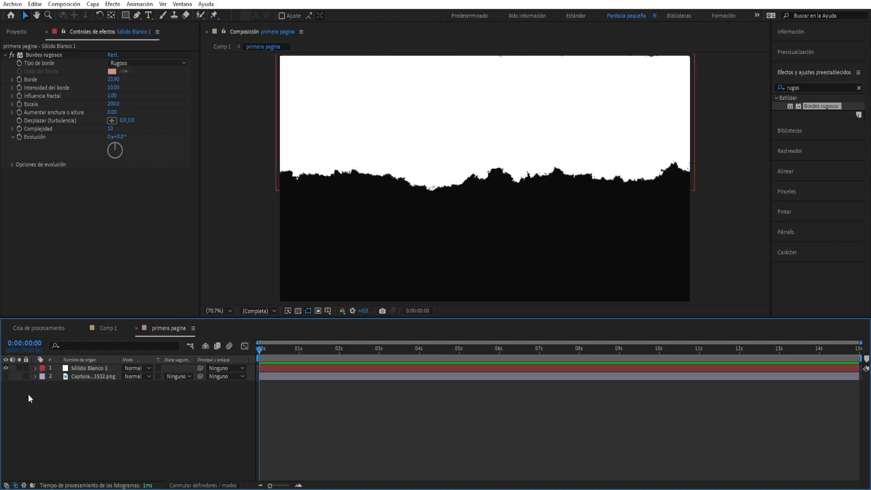
Step: Make the PNG capture layer visible and set its track matte to the alpha matte of Sólido Blanco 1
left_click(6, 376)
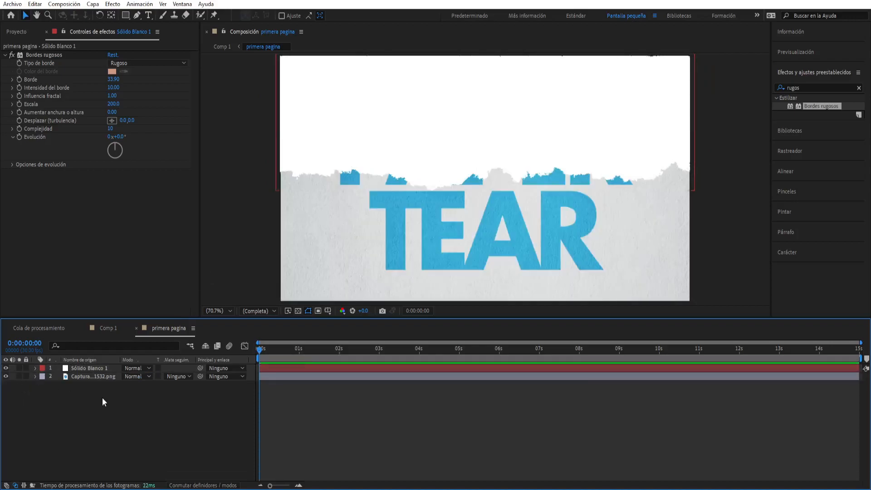
left_click(176, 376)
left_click(180, 401)
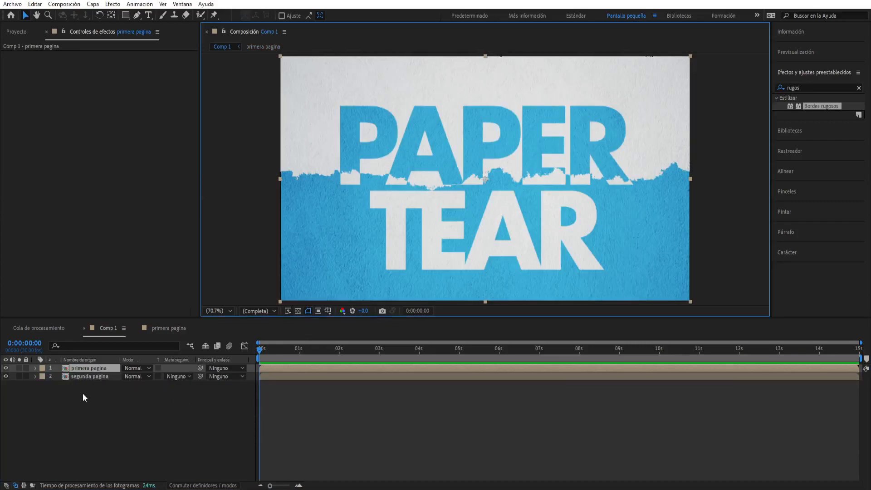
Step: Duplicate the primera pagina composition in the project and rename the copy as primera pagina inferior
left_click(16, 31)
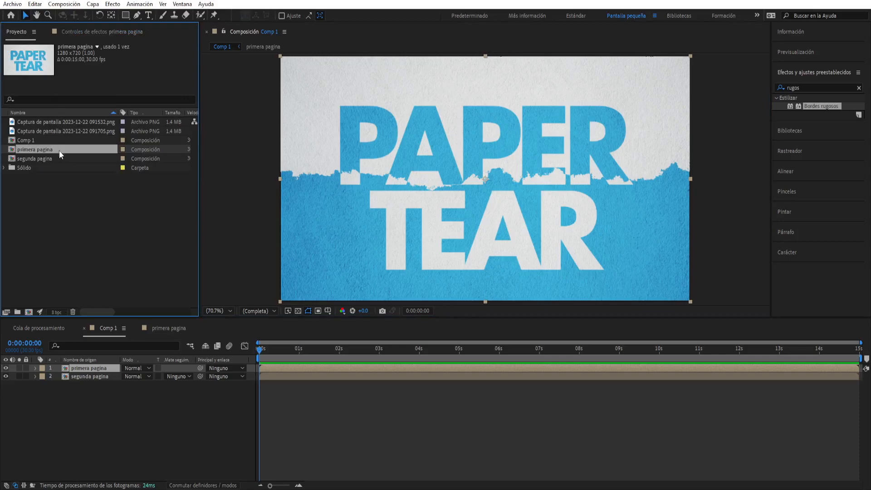
key("ctrl+d")
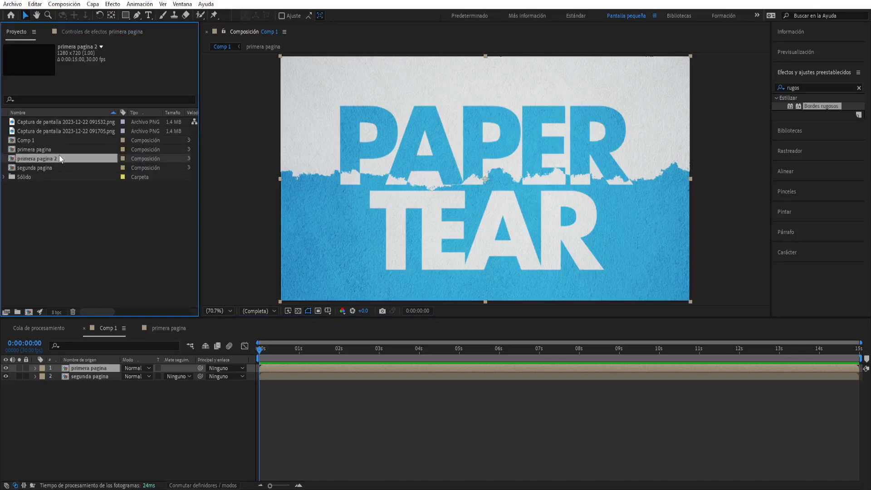
left_click(60, 158)
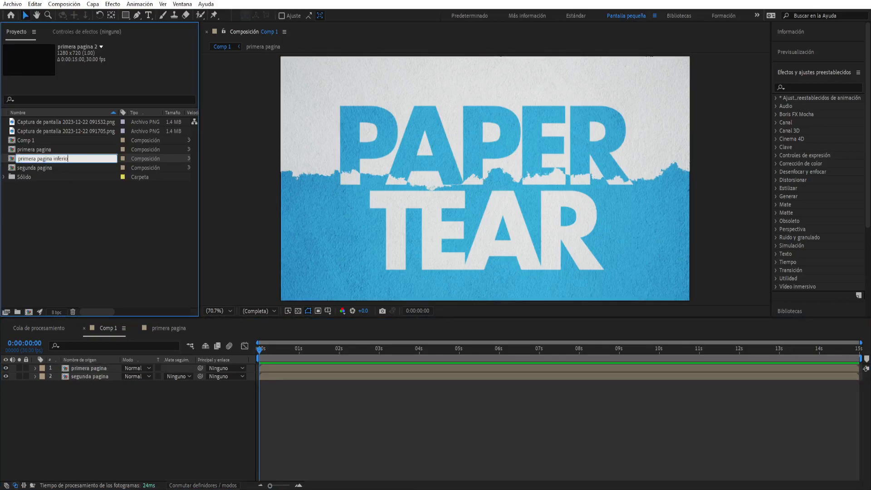
key("Return")
Step: Add primera pagina inferior as the top layer of Comp 1 and switch its PNG capture layer to the inverted alpha matte of Sólido Blanco 1
left_click_drag(52, 160, 79, 369)
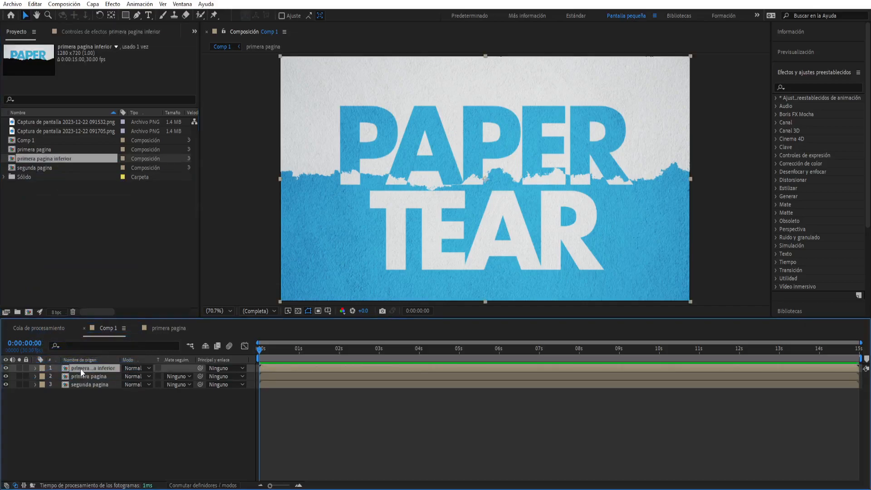
double_click(80, 368)
left_click(134, 327)
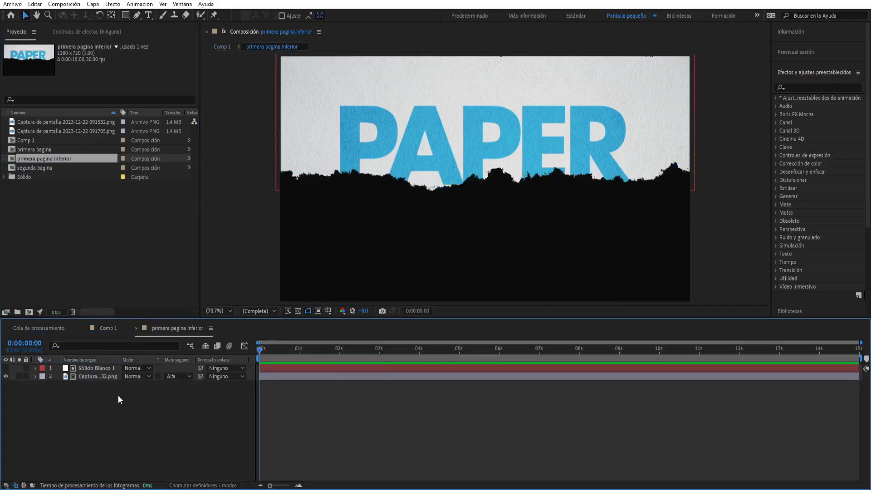
left_click(172, 376)
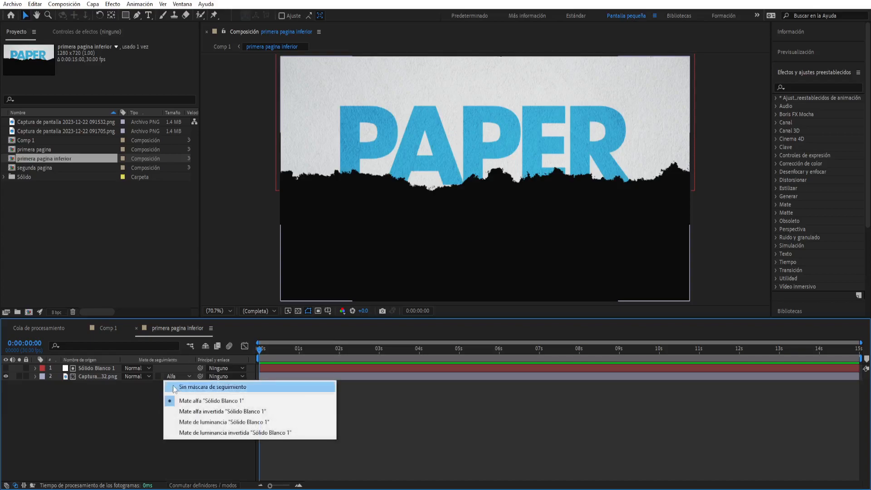
left_click(176, 410)
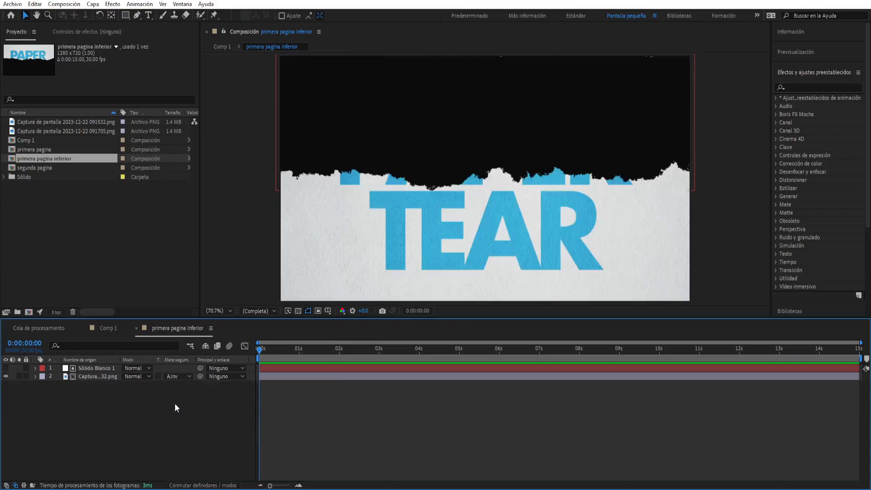
left_click(135, 328)
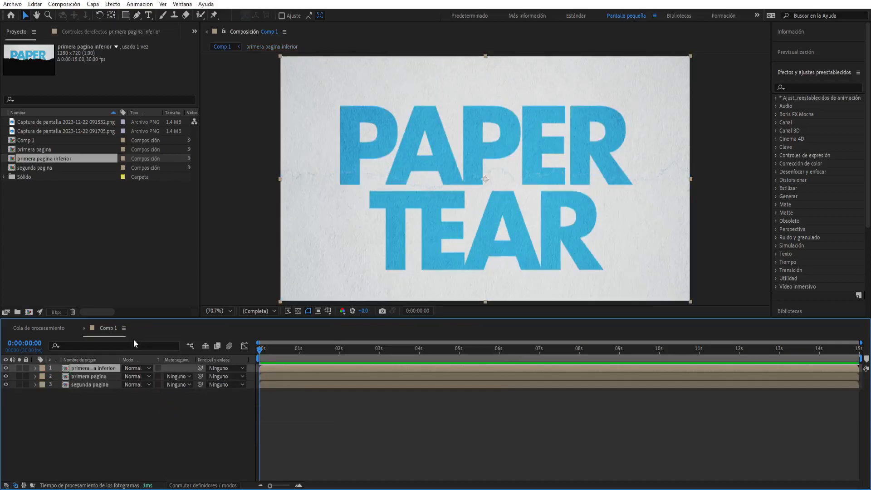
Step: Find the CC Page Turn effect by searching for "page" and apply it to the primera pagina inferior layer
left_click(111, 423)
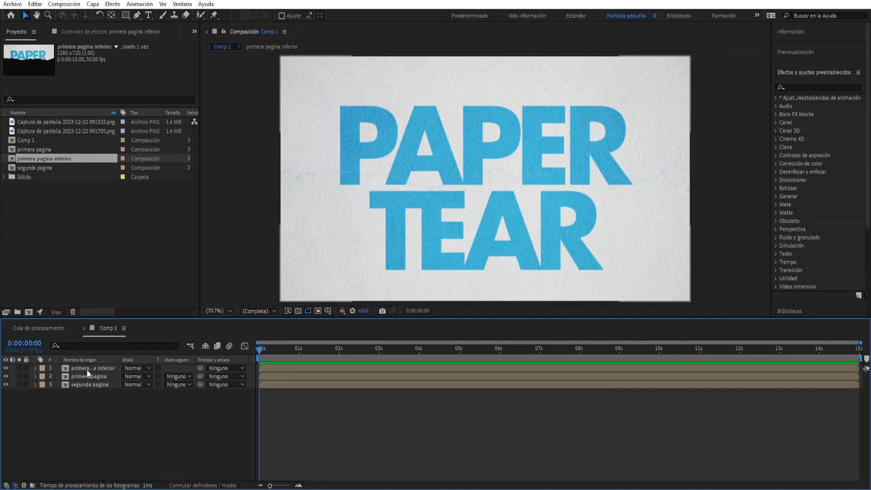
left_click_drag(86, 369, 286, 331)
left_click(792, 88)
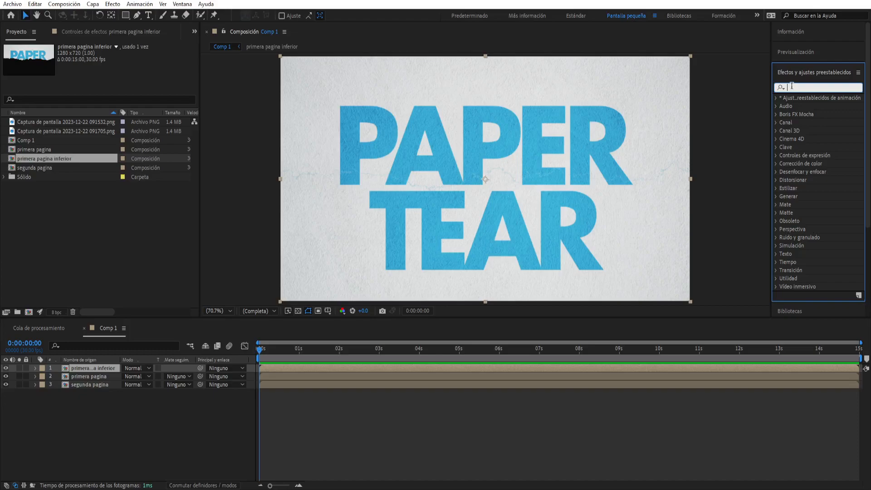
type("page")
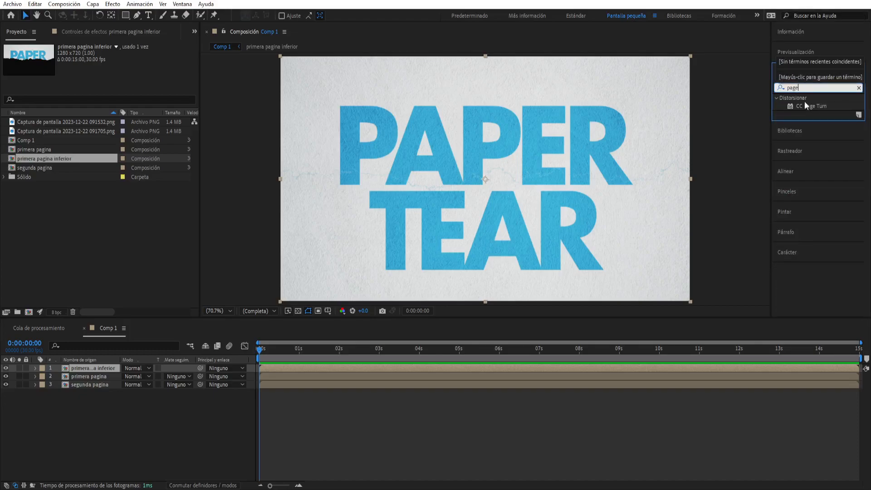
left_click_drag(804, 105, 92, 366)
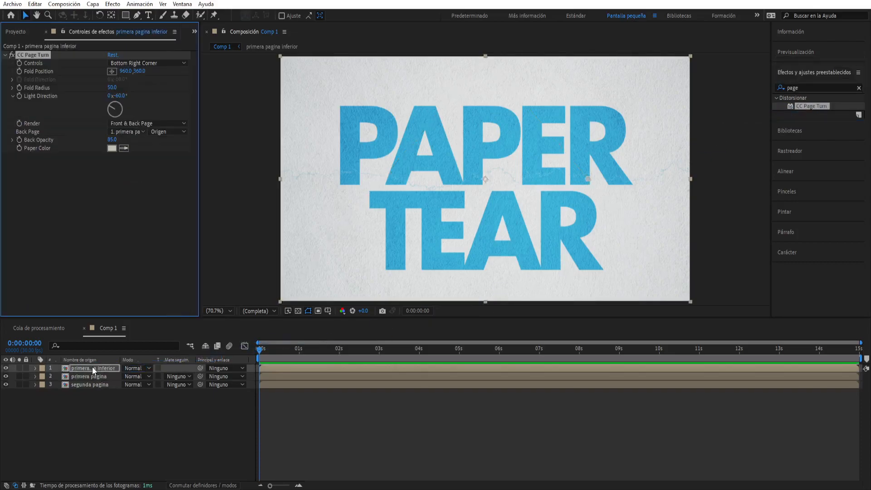
Step: Set CC Page Turn's Back Opacity to 100 and its Controls to Top Left Corner
left_click(112, 140)
type("100")
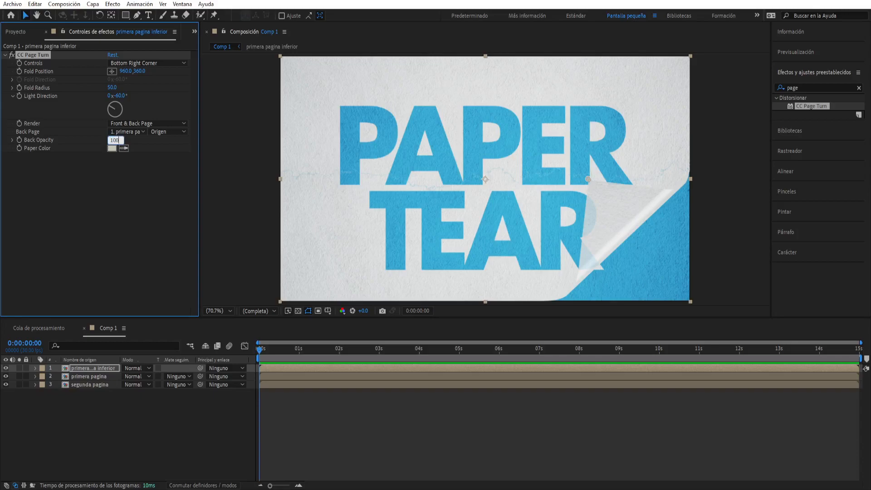
key("Return")
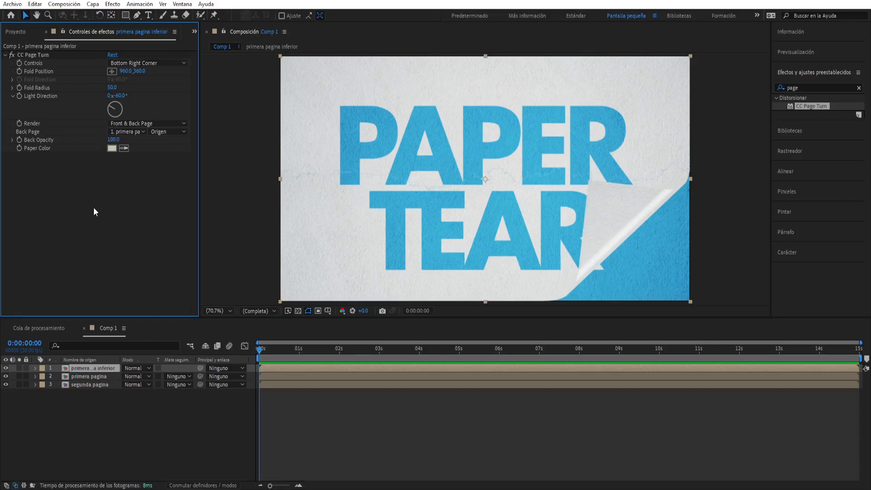
left_click(146, 63)
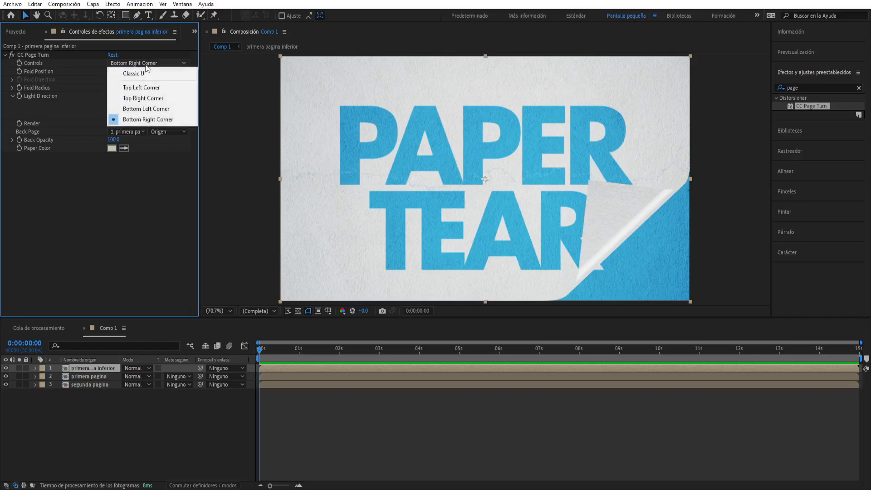
left_click(141, 91)
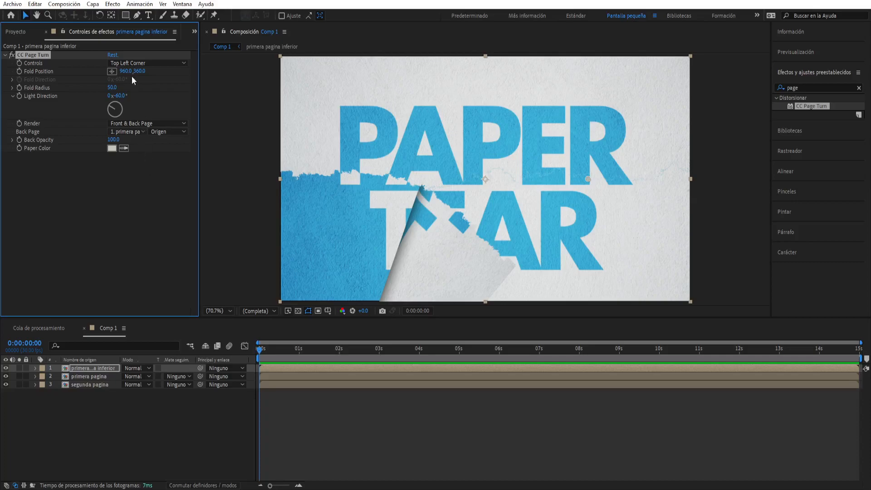
Step: Keyframe CC Page Turn's Fold Position from 209.0, 360.0 at 0 seconds to 2697.0, 360.0 at 3 seconds
left_click_drag(123, 71, 27, 74)
left_click_drag(122, 69, 50, 73)
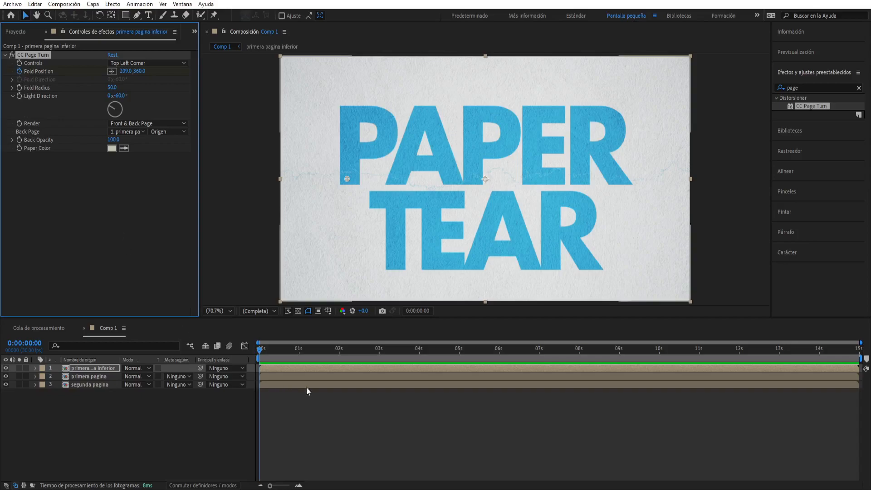
left_click(379, 350)
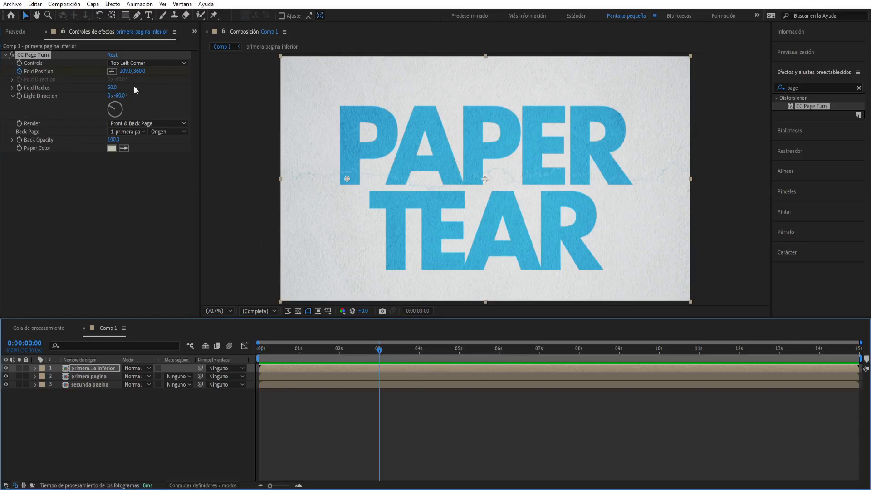
left_click_drag(124, 71, 754, 75)
left_click_drag(139, 71, 658, 72)
Step: Preview the page-turn animation in Comp 1 from the start and return to the first frame
left_click(260, 350)
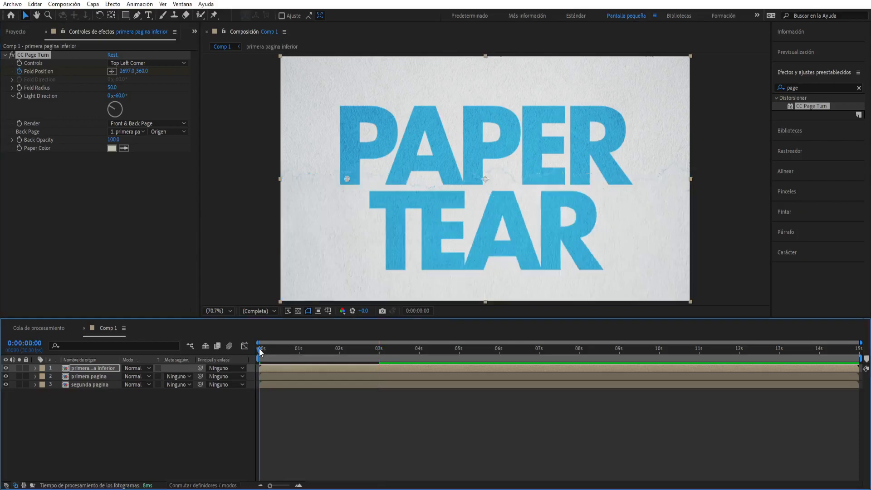
key("space")
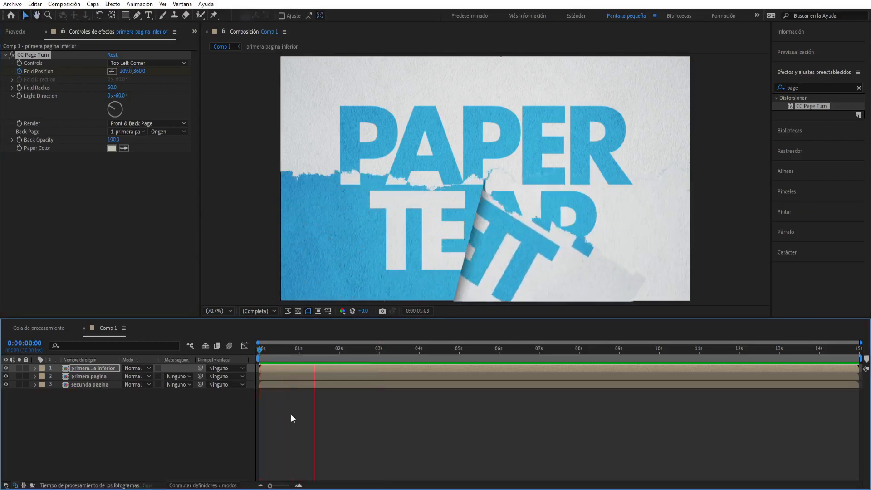
left_click(377, 350)
left_click_drag(383, 351, 256, 358)
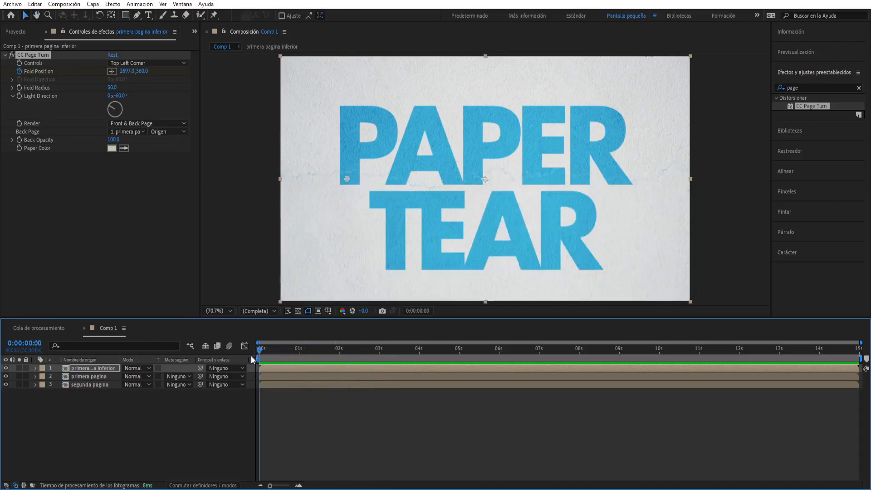
left_click(114, 415)
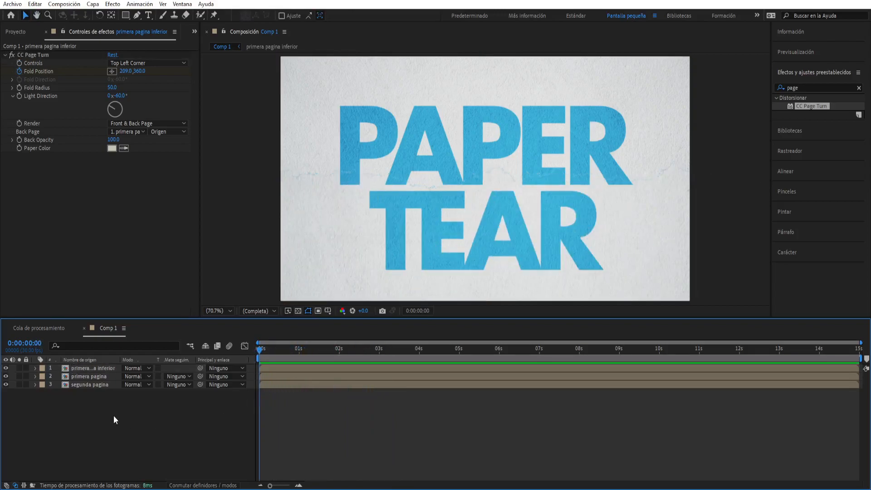
Step: Duplicate the primera pagina composition as primera pagina atras and add the copy to Comp 1 as the lowest layer
left_click(16, 32)
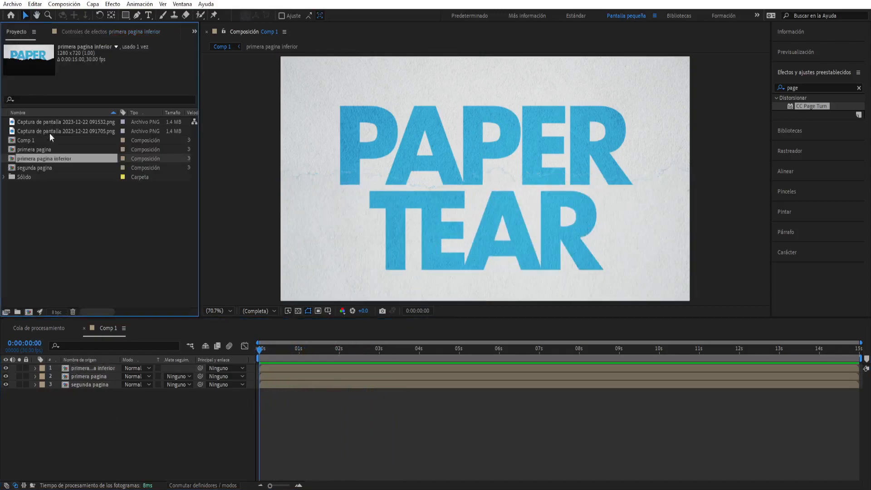
left_click(52, 166)
left_click(52, 159)
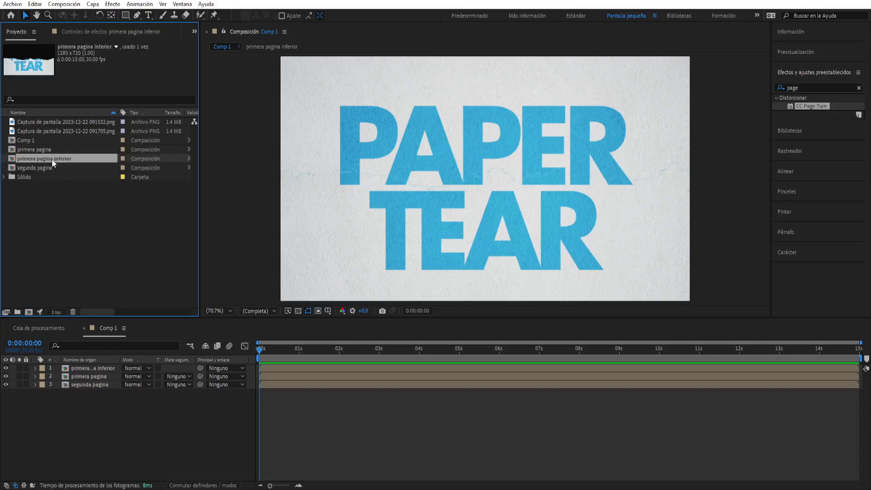
left_click(51, 151)
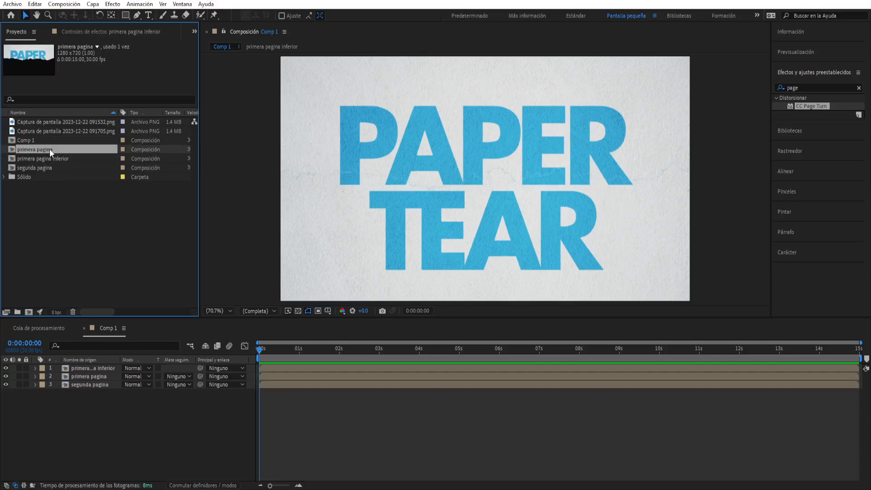
key("ctrl+d")
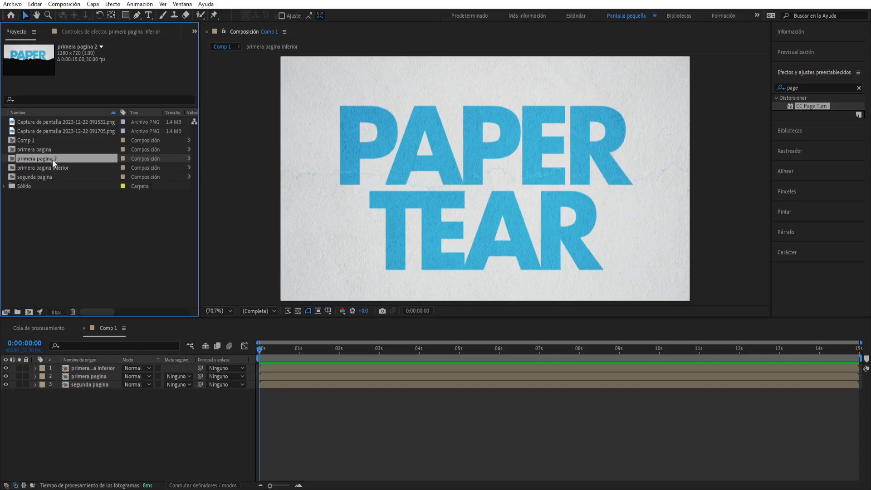
key("Return")
left_click(69, 158)
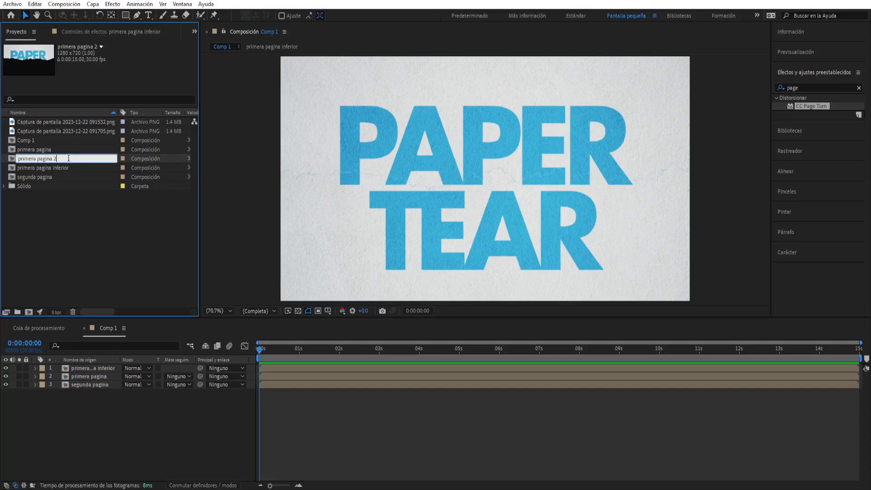
type("atras")
left_click(86, 246)
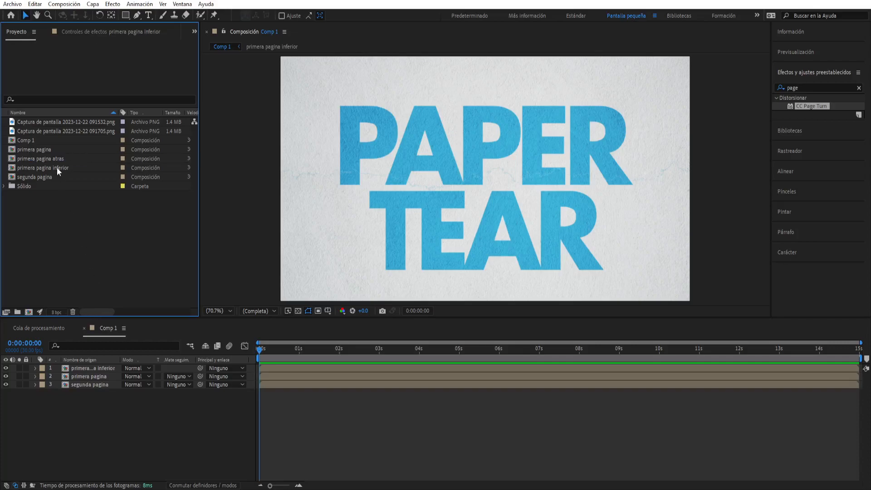
left_click_drag(61, 160, 85, 396)
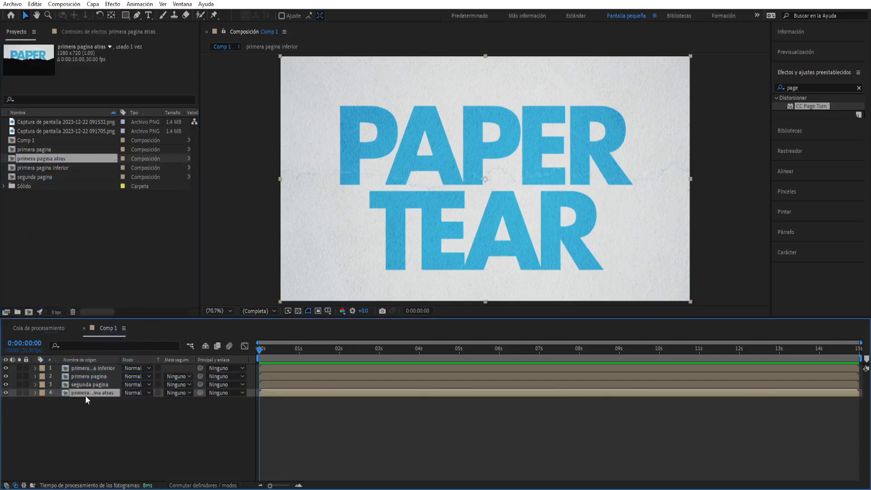
Step: Open the primera pagina atras composition and set the screenshot layer's track matte to inverted alpha from Sólido Blanco 1
double_click(85, 391)
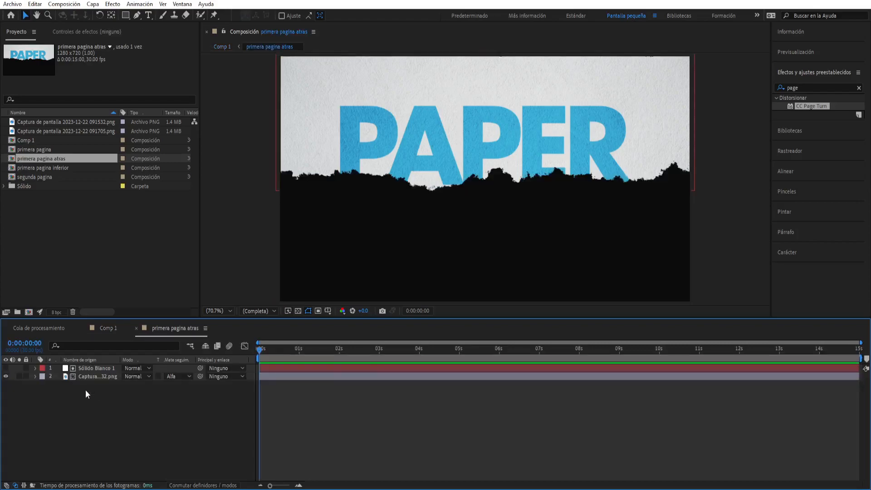
left_click(172, 379)
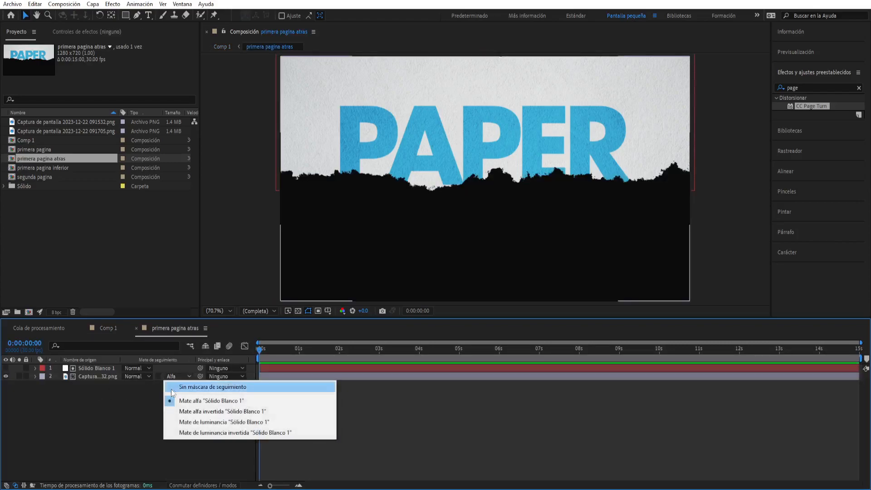
left_click(172, 409)
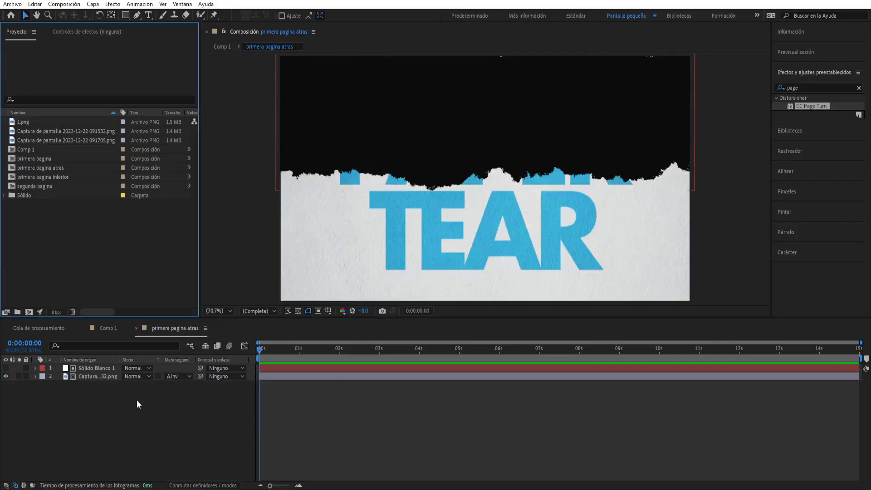
Step: Replace the screenshot layer in primera pagina atras with 1.png, placed below Sólido Blanco 1 and using it as an inverted alpha matte
left_click(40, 122)
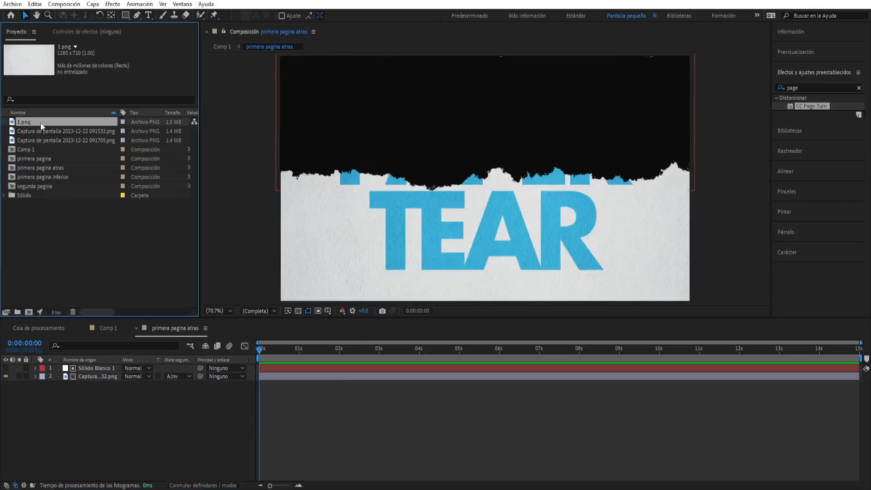
left_click_drag(35, 124, 88, 377)
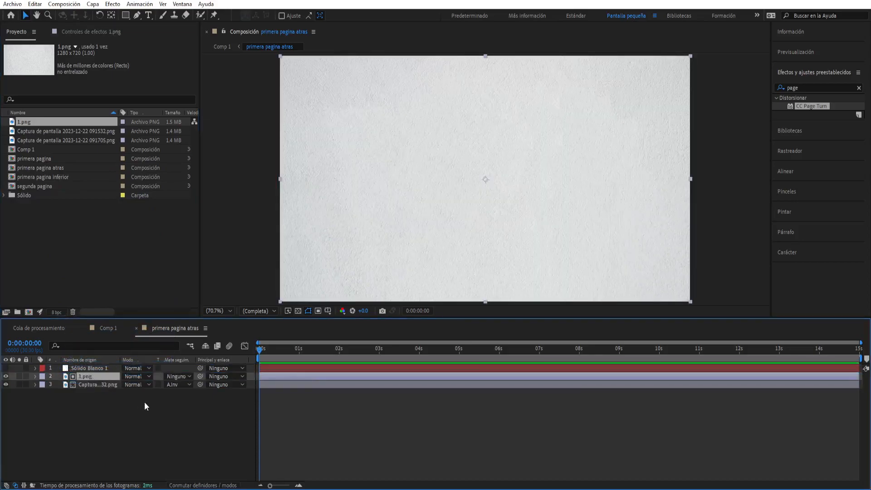
left_click(175, 376)
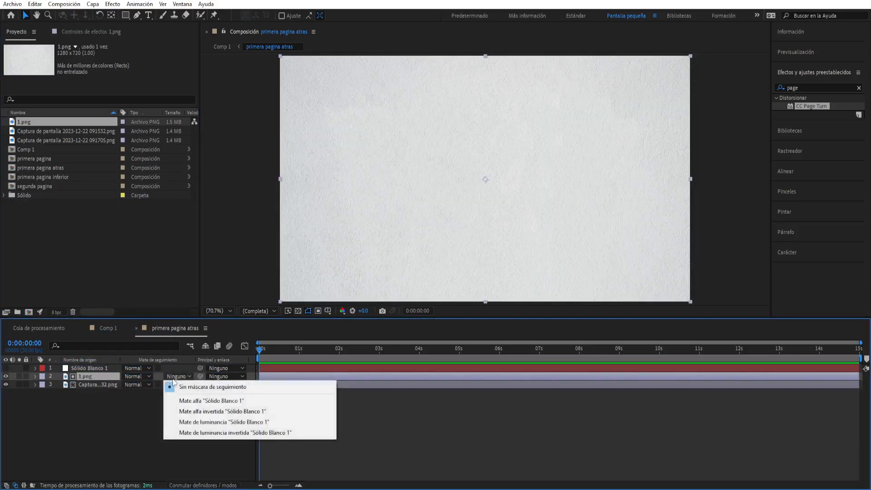
left_click(181, 411)
left_click(6, 384)
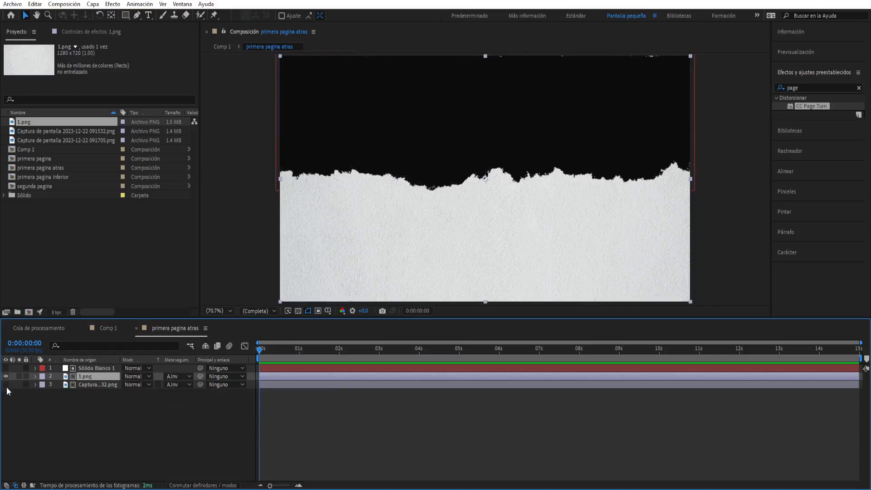
left_click(91, 388)
key("Delete")
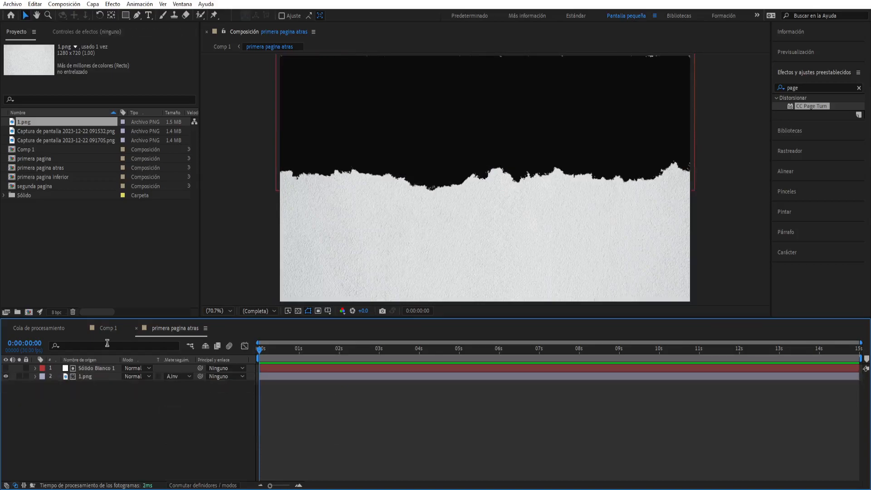
Step: In Comp 1, set CC Page Turn's Back Page on primera pagina inferior to primera pagina atras and check the fold at 0:00:00:23
left_click(107, 328)
left_click_drag(256, 350, 332, 355)
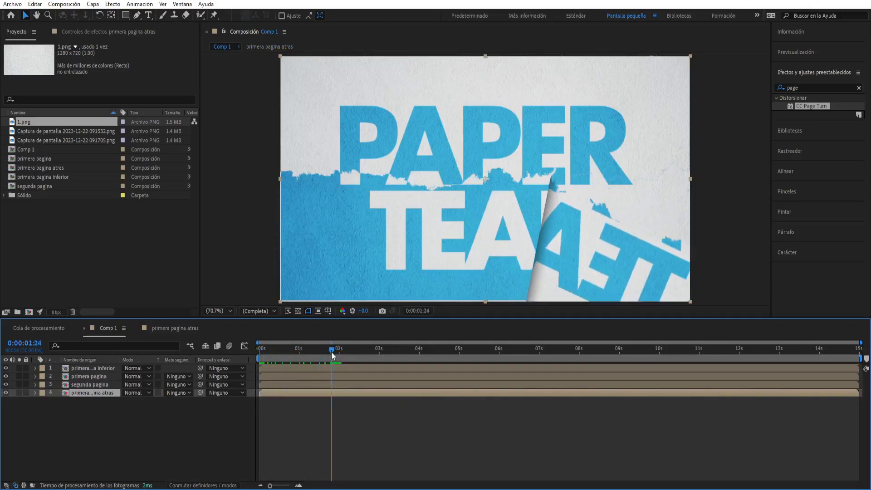
left_click(192, 451)
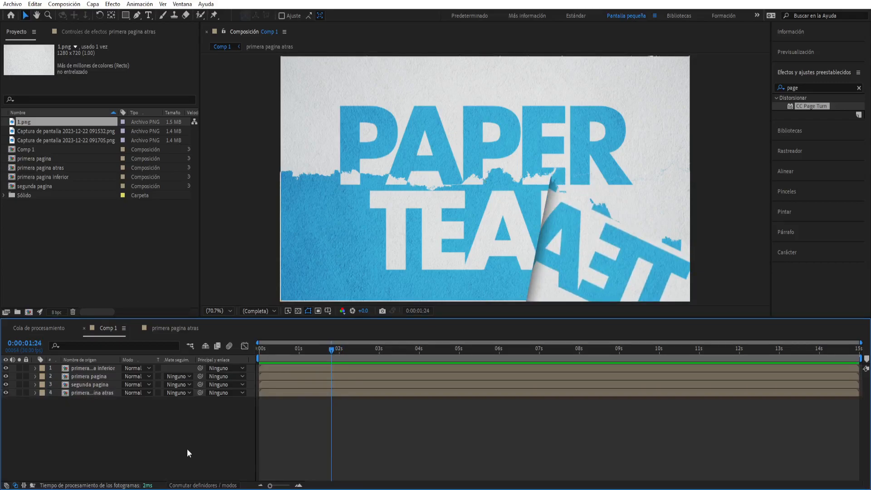
left_click(101, 370)
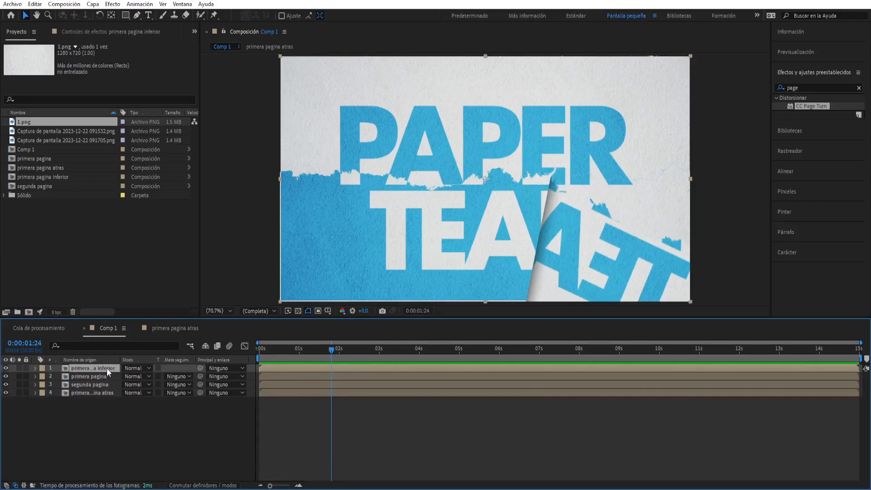
left_click(94, 31)
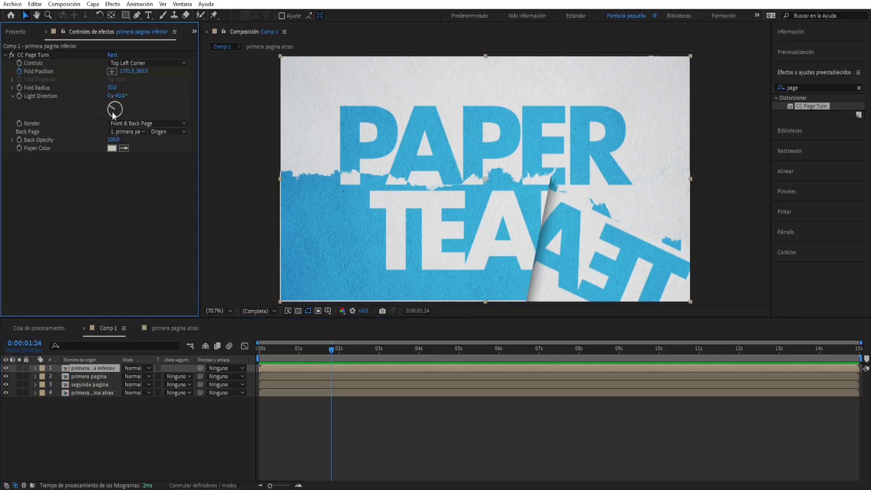
left_click(119, 132)
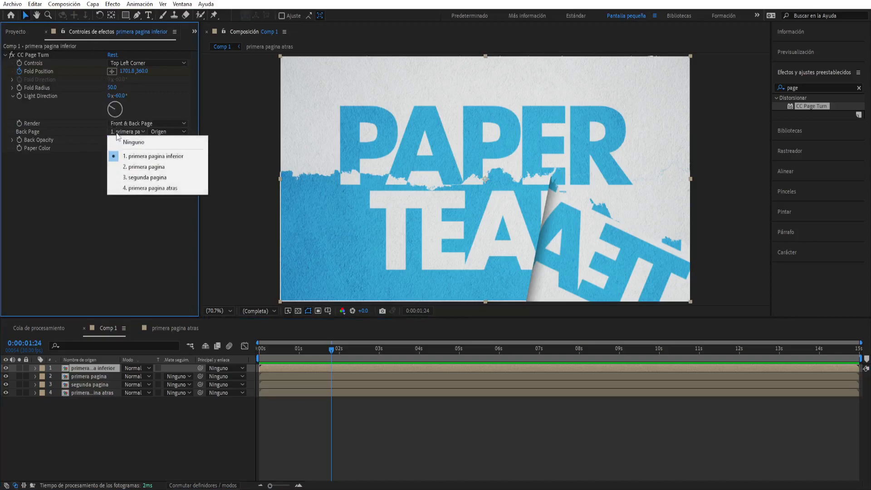
left_click(124, 189)
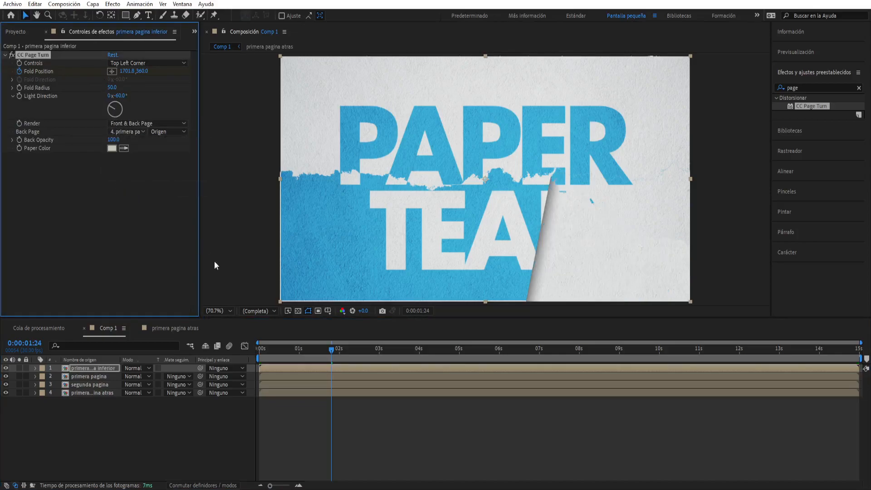
left_click_drag(332, 352, 290, 359)
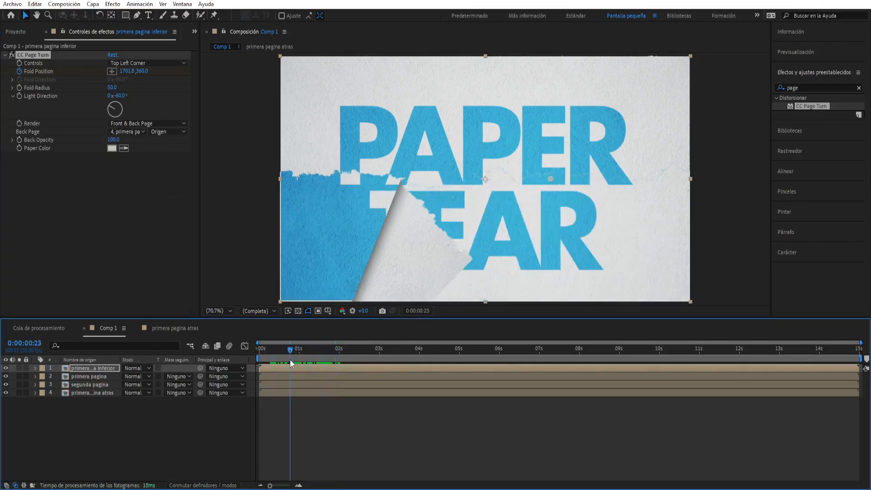
Step: In the primera pagina composition, duplicate Sólido Blanco 1, place the copy below the screenshot layer and make it visible
left_click(159, 428)
left_click(102, 377)
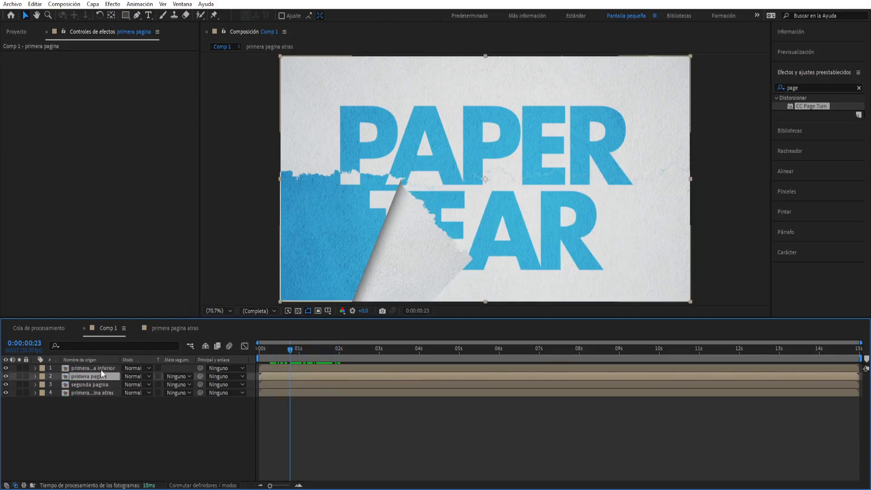
double_click(111, 375)
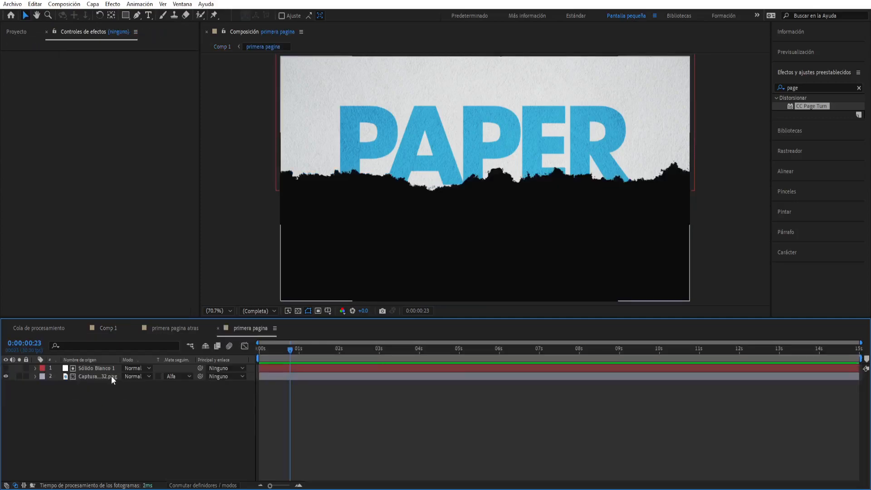
left_click(107, 369)
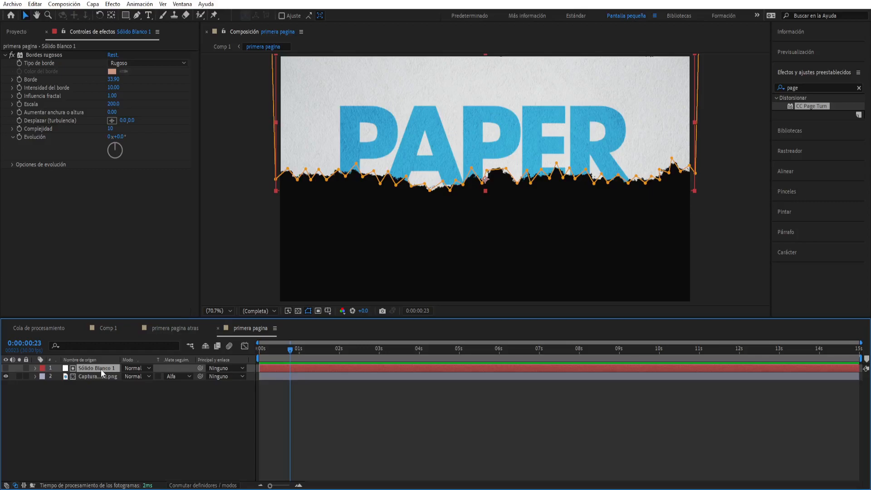
key("ctrl+d")
left_click_drag(101, 369, 99, 393)
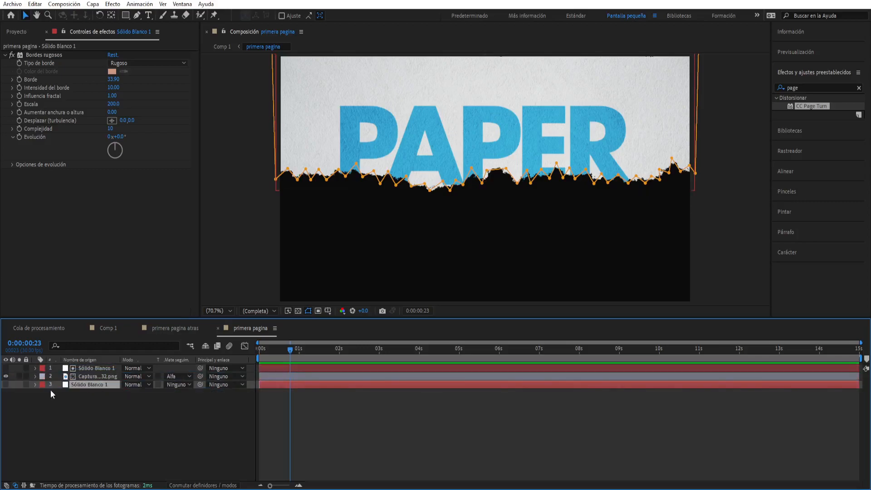
left_click(6, 384)
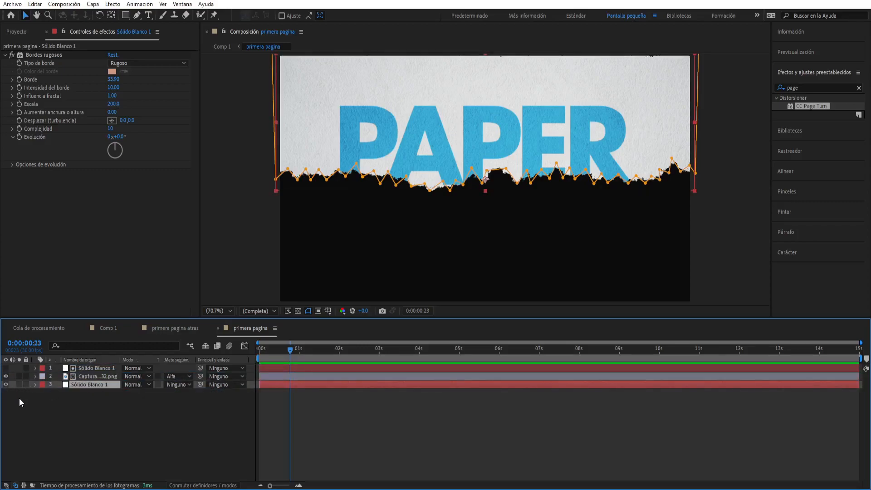
Step: Offset the duplicated solid's Position to form a white torn edge below the upper page, and return to Comp 1
key("p")
left_click_drag(142, 393, 146, 392)
key("ctrl+w")
key("ctrl+w")
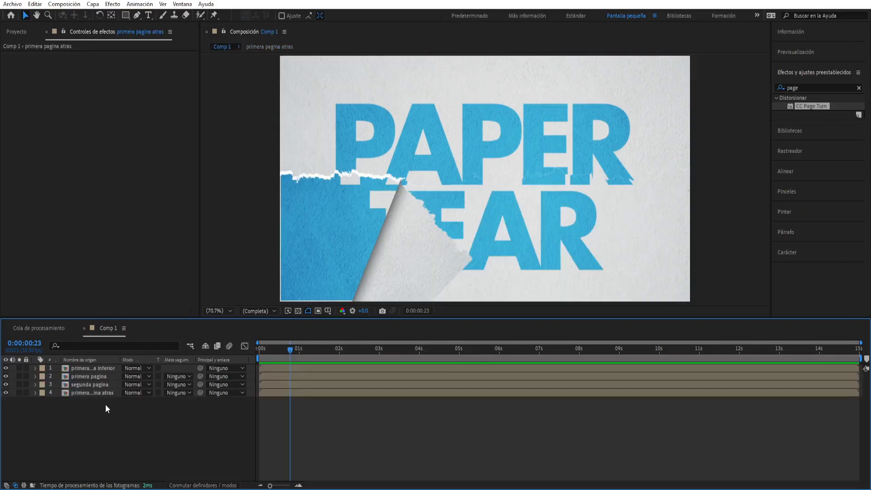
Step: In primera pagina atras, duplicate Sólido Blanco 1 below 1.png, make the copy visible and invert its mask
double_click(102, 393)
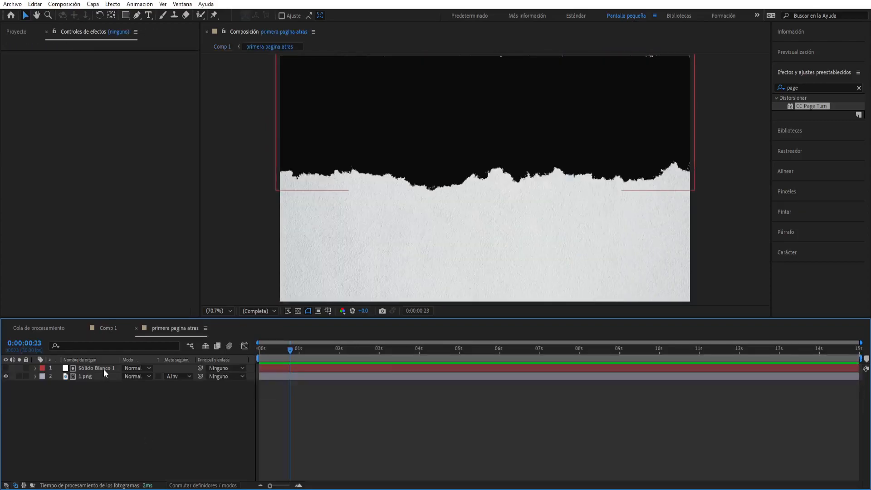
left_click(104, 368)
key("ctrl+d")
left_click_drag(103, 368, 104, 394)
left_click(6, 384)
left_click(99, 388)
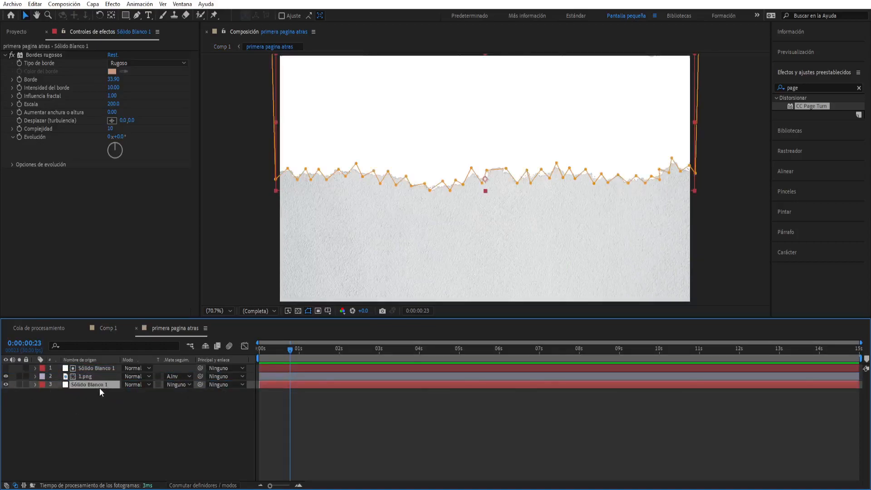
key("m")
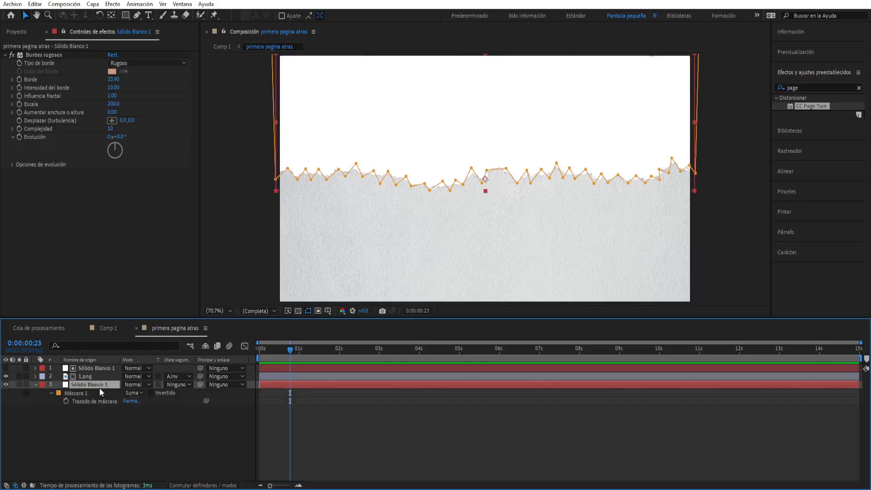
left_click(148, 393)
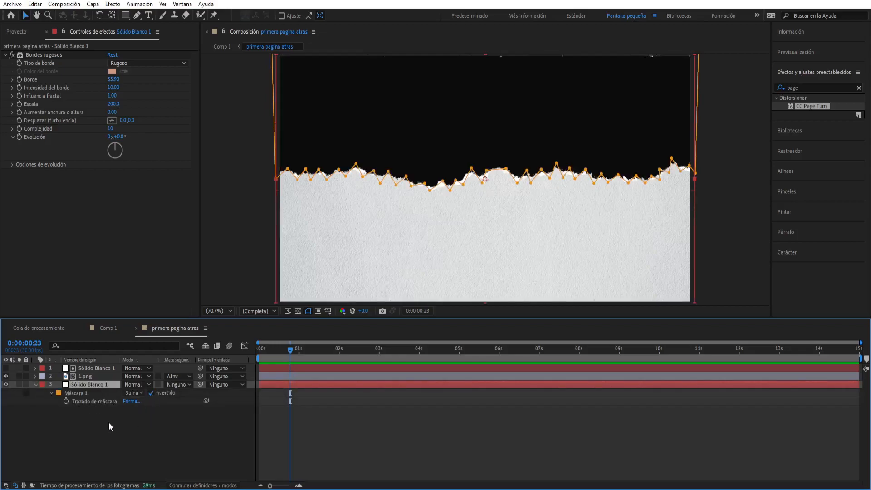
Step: Set the duplicated solid's Position to 640.0, 350.0 to form a white torn edge, and return to Comp 1
key("p")
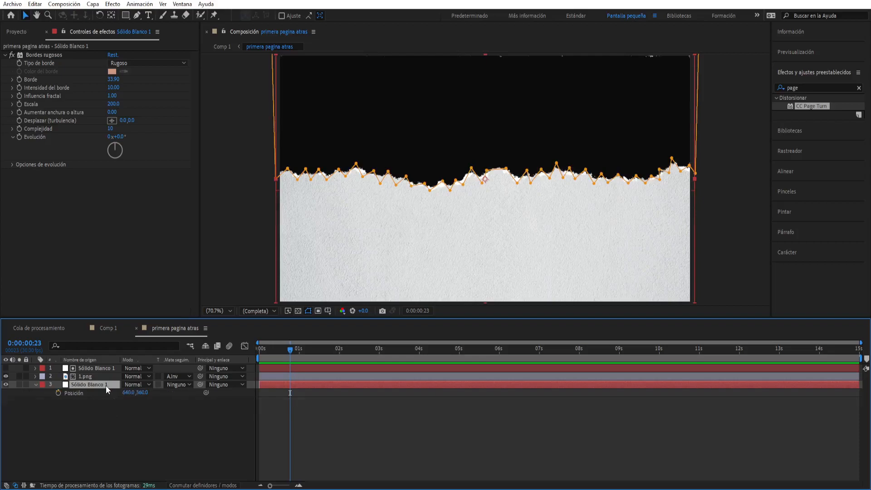
left_click_drag(140, 393, 135, 392)
left_click(131, 426)
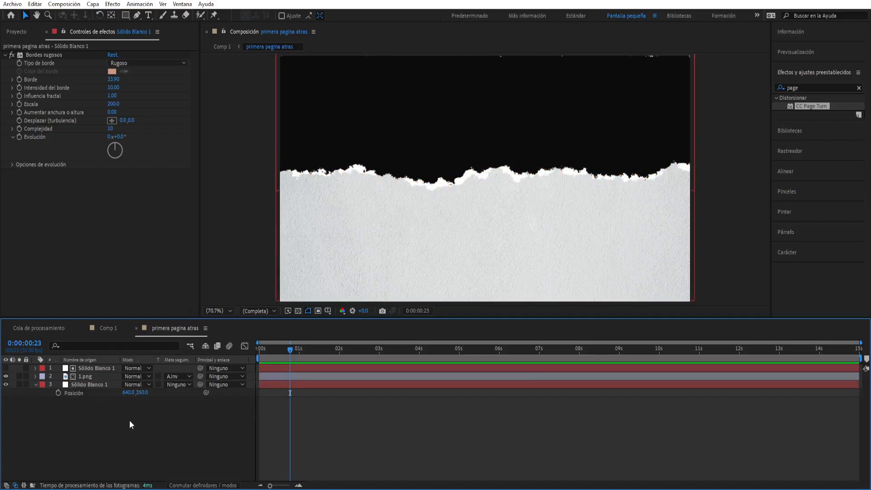
left_click(136, 327)
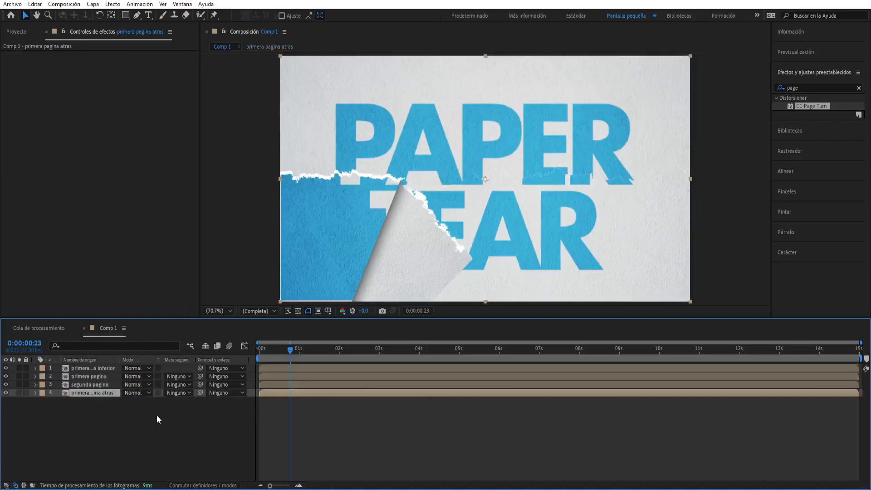
Step: Set the Scale of the primera pagina layer in Comp 1 to 101% and collapse its properties
key("s")
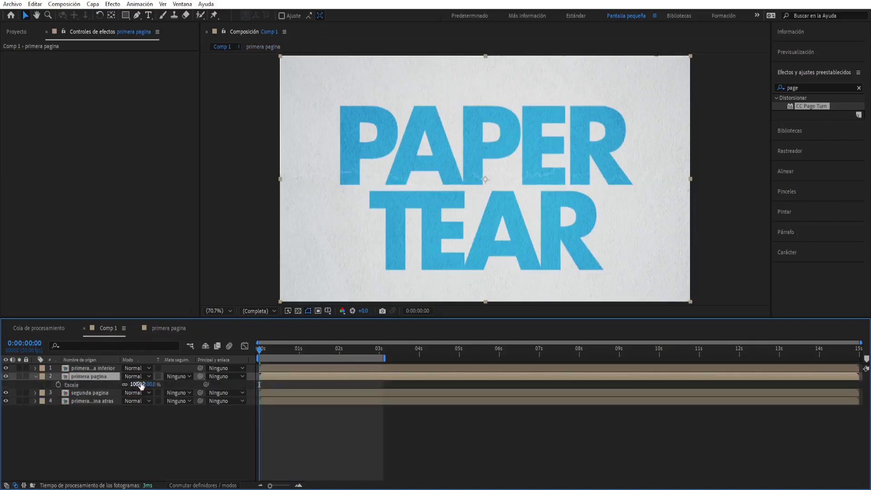
left_click_drag(141, 386, 143, 384)
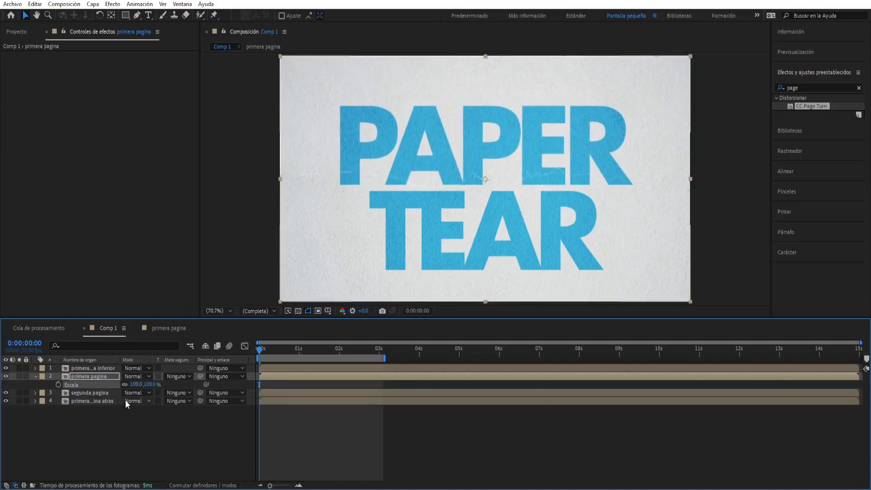
left_click(118, 416)
left_click(135, 385)
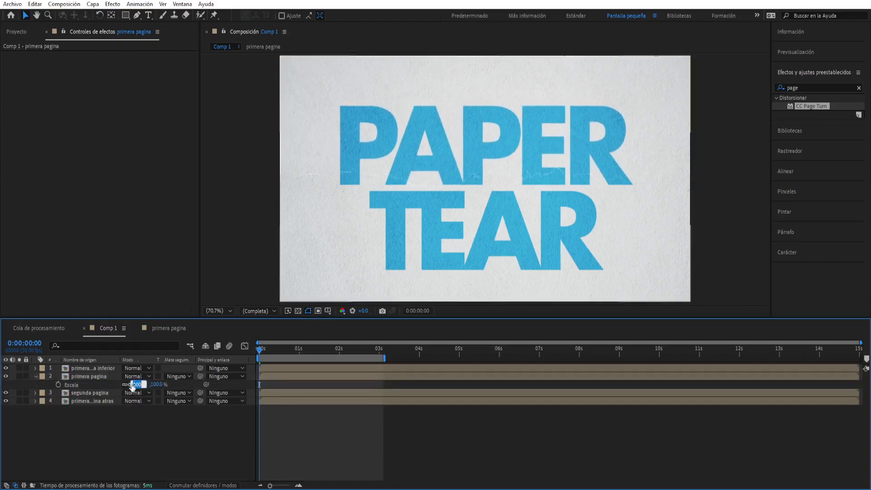
type("1001")
key("Return")
key("ctrl+z")
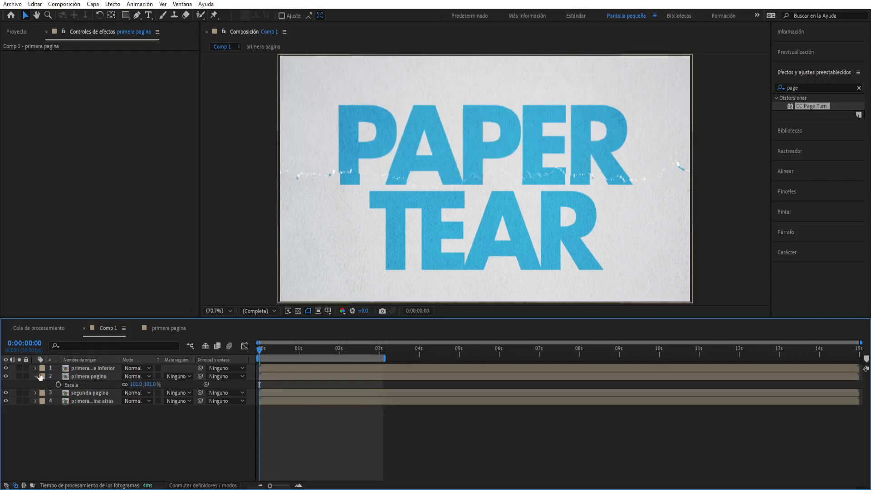
left_click(35, 376)
left_click(80, 384)
left_click(93, 368)
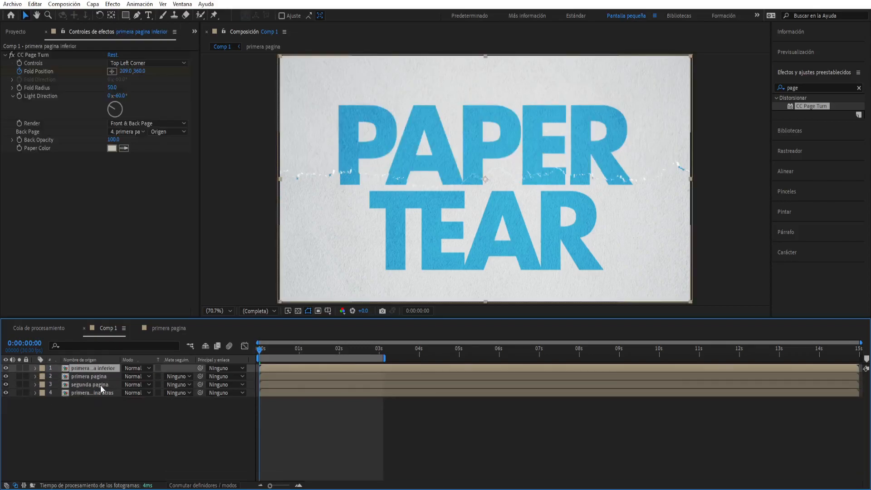
left_click(100, 385)
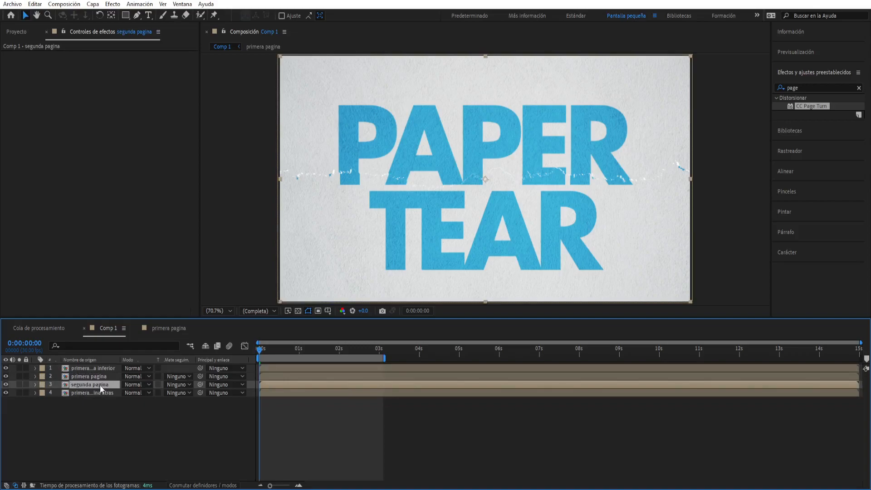
left_click_drag(270, 354, 224, 351)
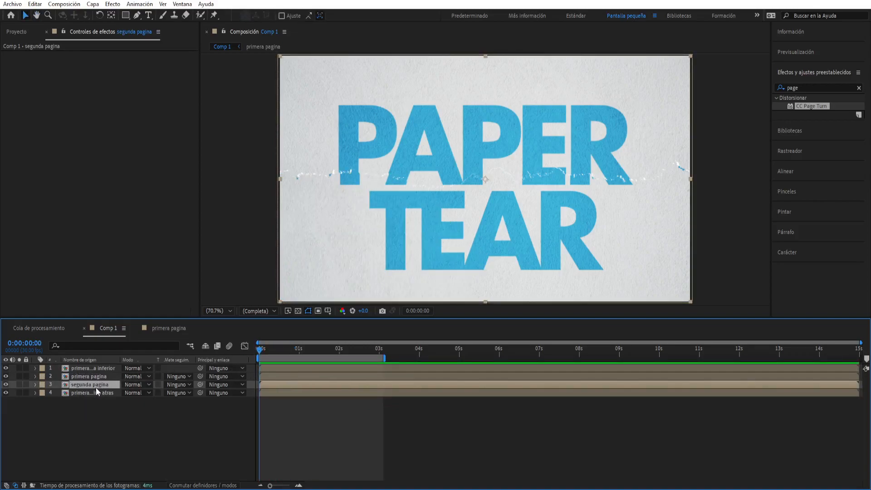
key("s")
left_click(137, 392)
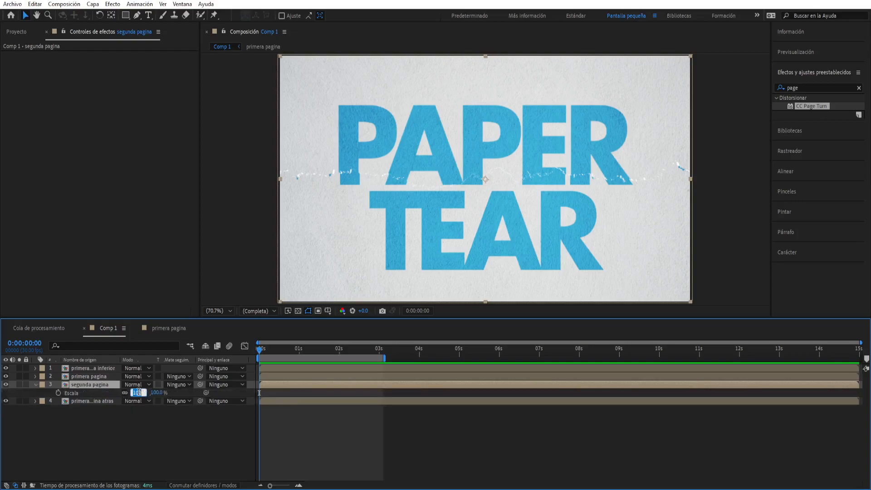
key("Return")
left_click(36, 384)
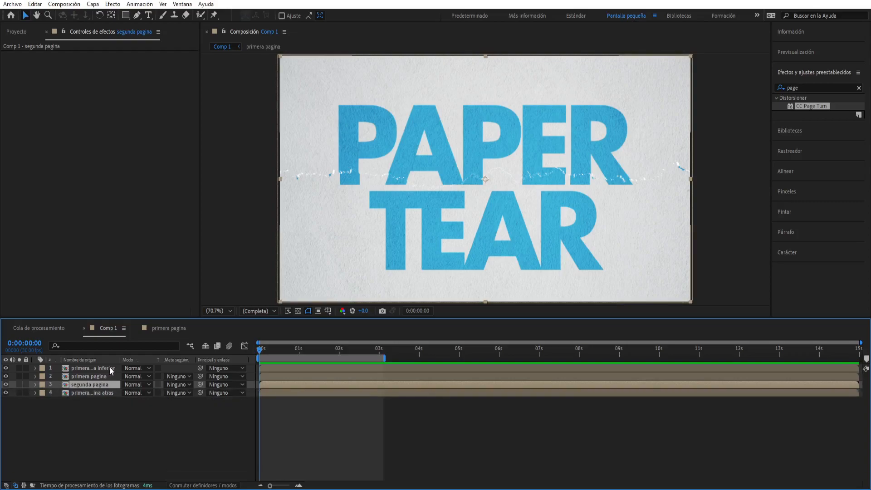
Step: Set the Scale of the primera pagina inferior layer to 101% and collapse its properties
left_click(110, 367)
key("s")
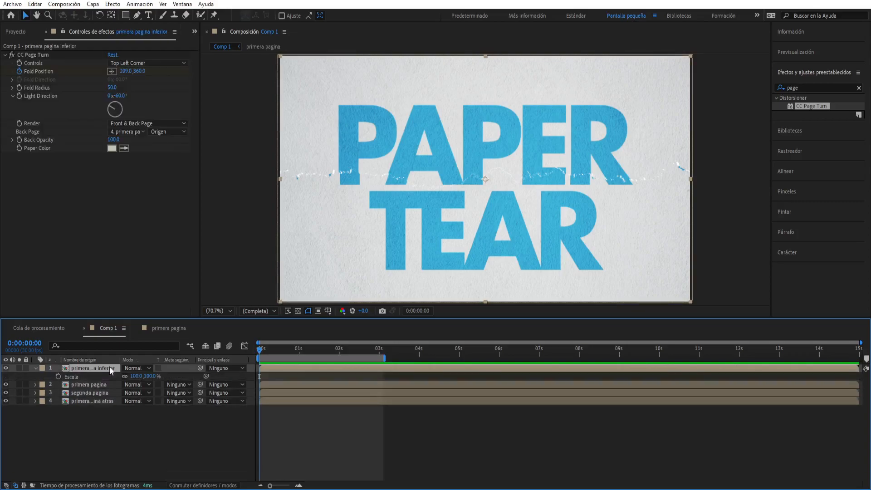
left_click(134, 375)
type("101")
left_click(131, 429)
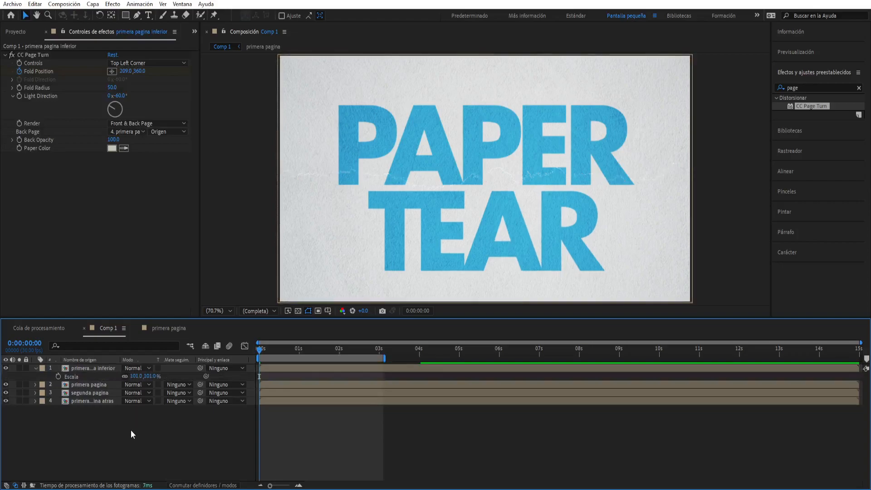
left_click(38, 368)
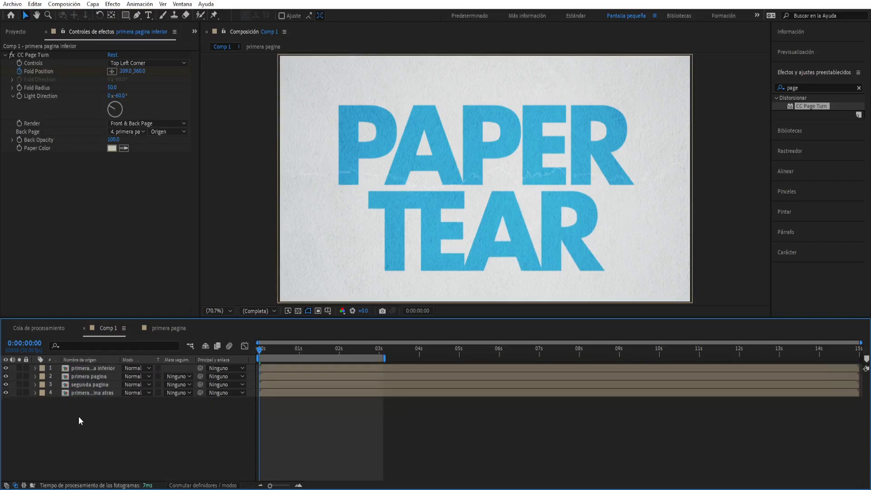
Step: Play a preview of Comp 1 from the start and stop it partway through the page tear
left_click(268, 246)
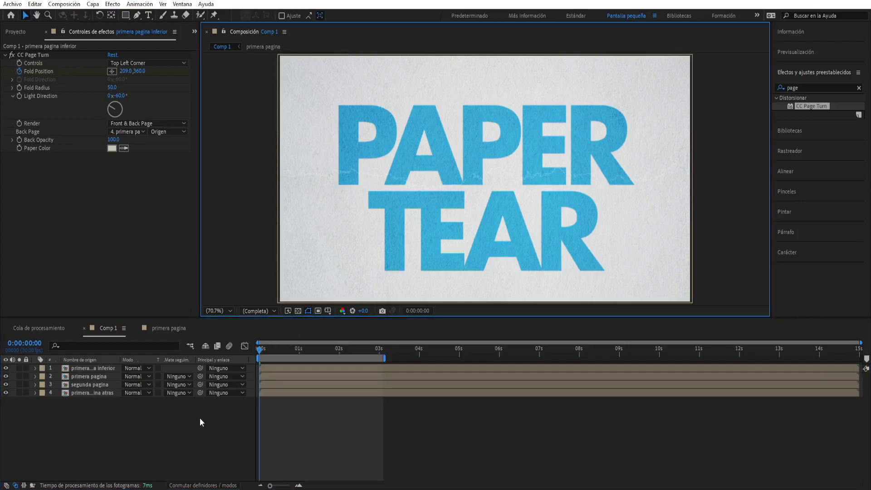
key("space")
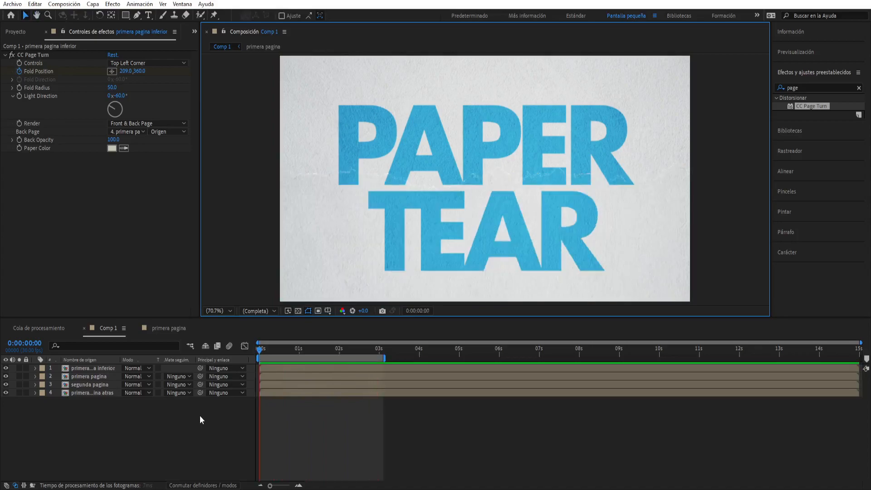
key("space")
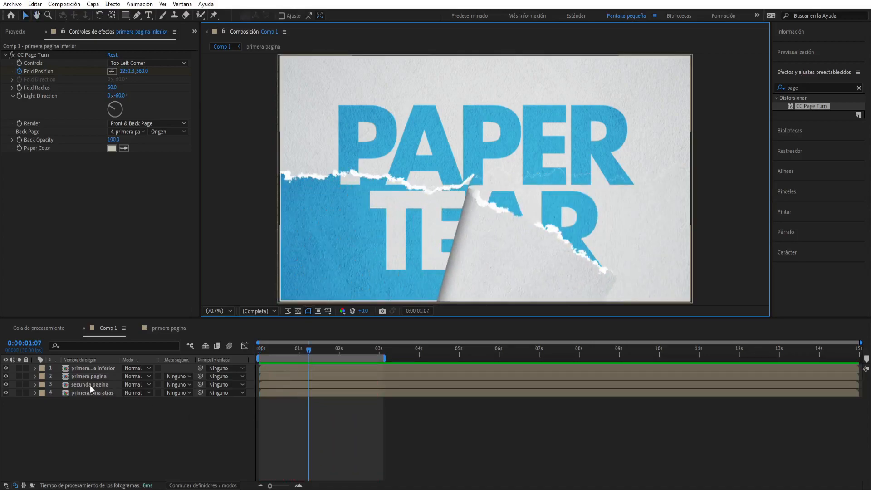
Step: Set the Scale of the segunda pagina layer to 101% and return to the start of Comp 1
left_click(90, 385)
key("s")
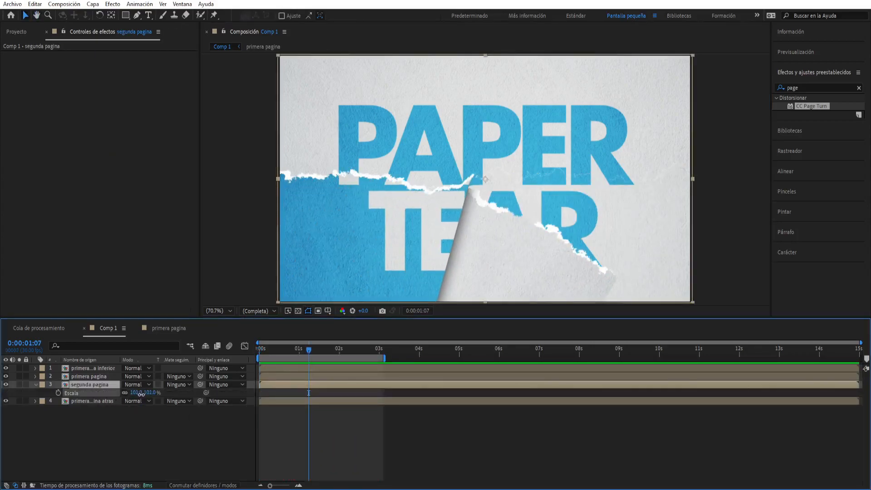
left_click(131, 426)
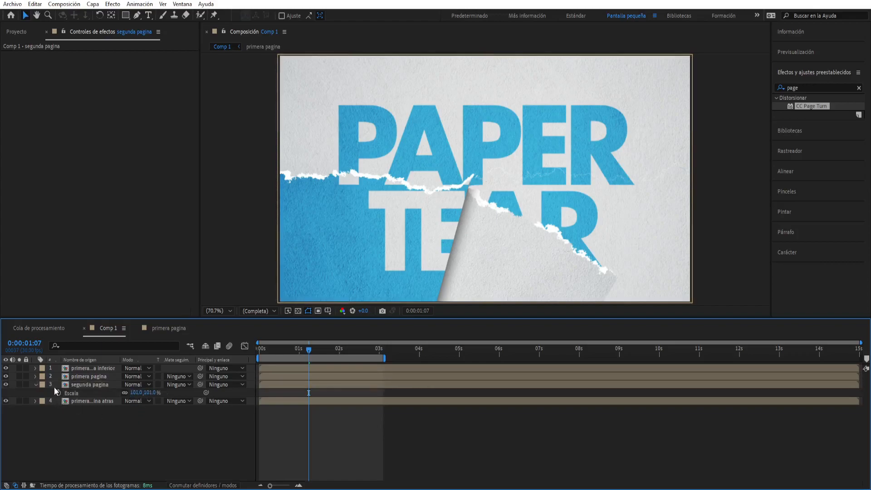
left_click(36, 384)
key("Page_Up")
key("Home")
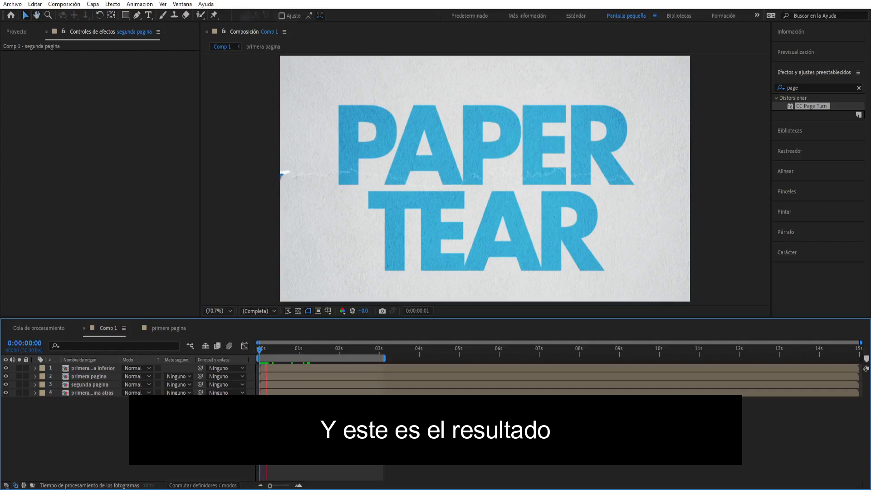